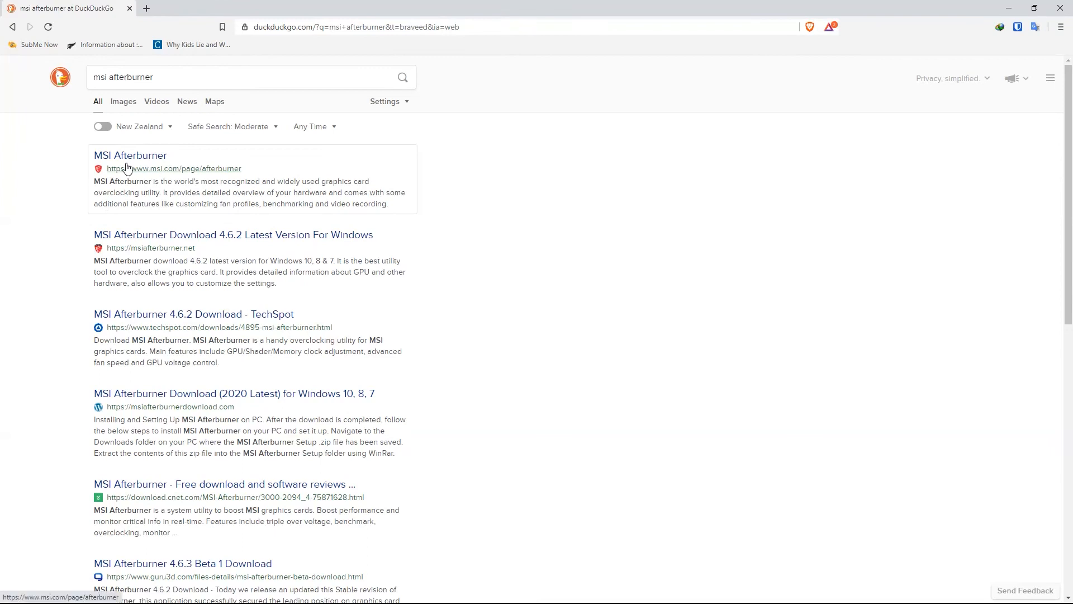
- Open the official MSI Afterburner page from the search results and find its Kombustor Benchmarking section
click(126, 157)
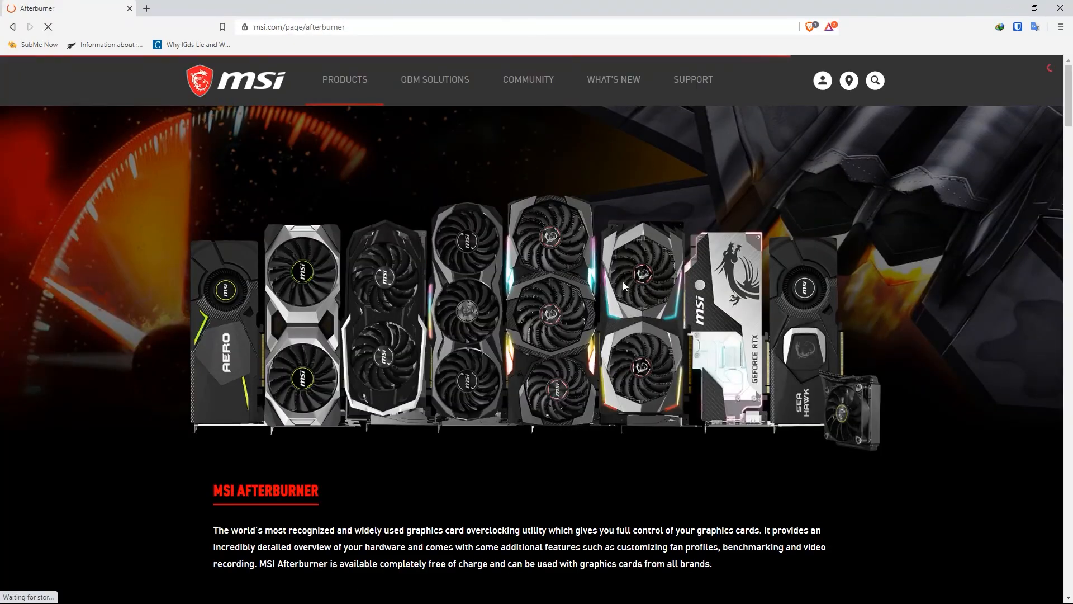
scroll(584, 290, down, 15)
scroll(564, 318, down, 20)
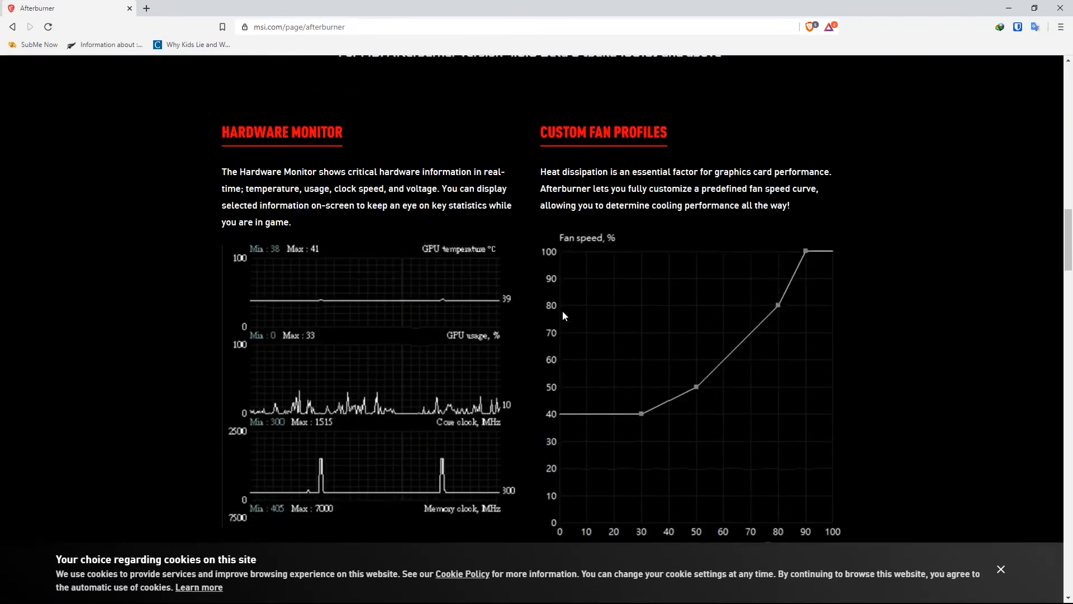
scroll(557, 344, down, 6)
scroll(550, 358, up, 7)
scroll(548, 369, down, 13)
scroll(546, 386, down, 2)
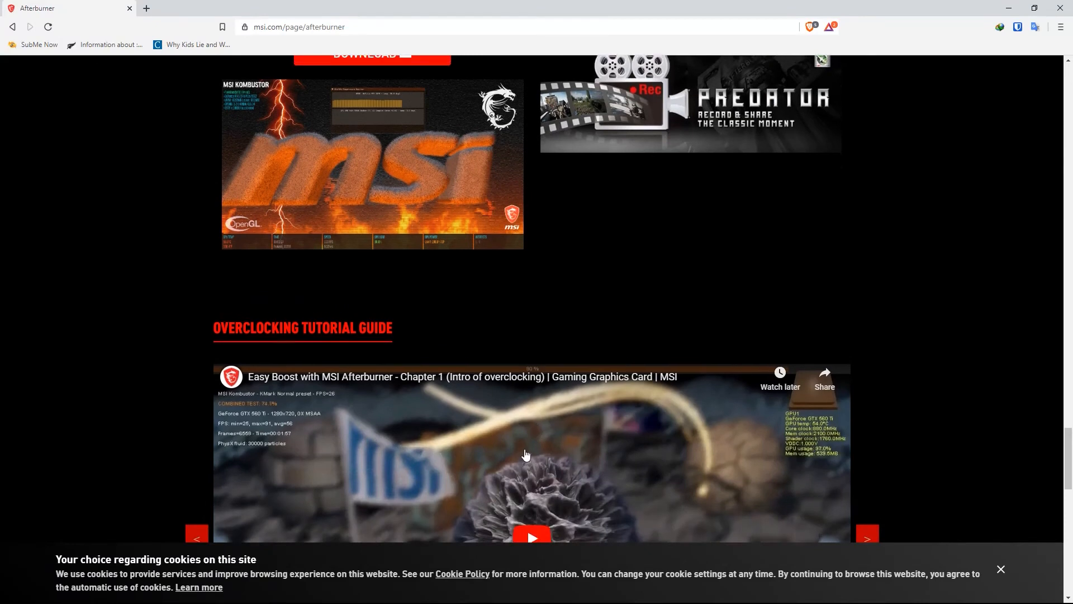
scroll(528, 436, up, 7)
scroll(525, 451, down, 5)
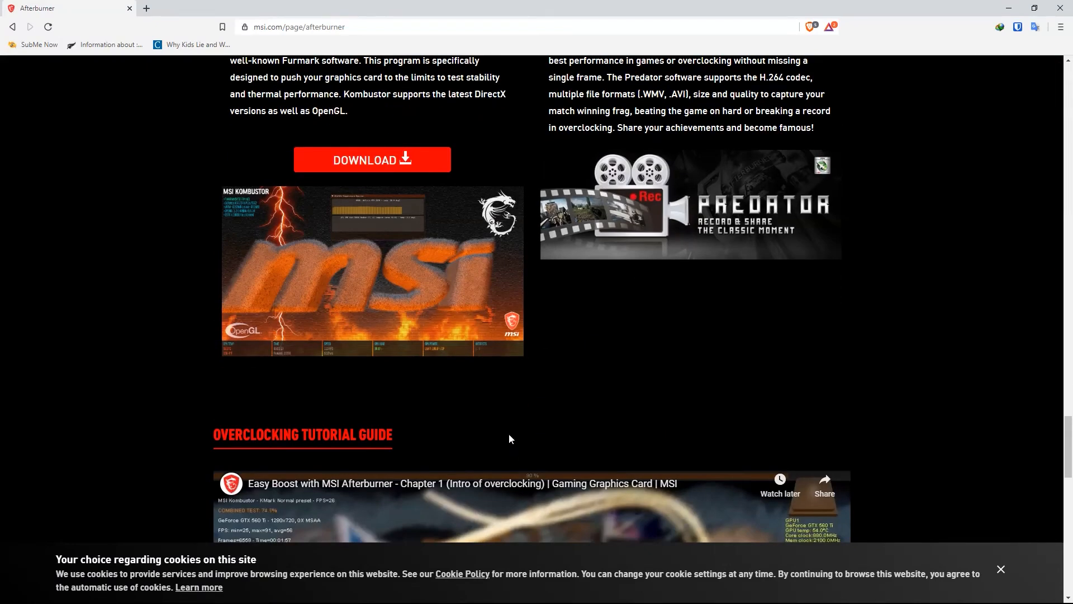
scroll(510, 436, up, 6)
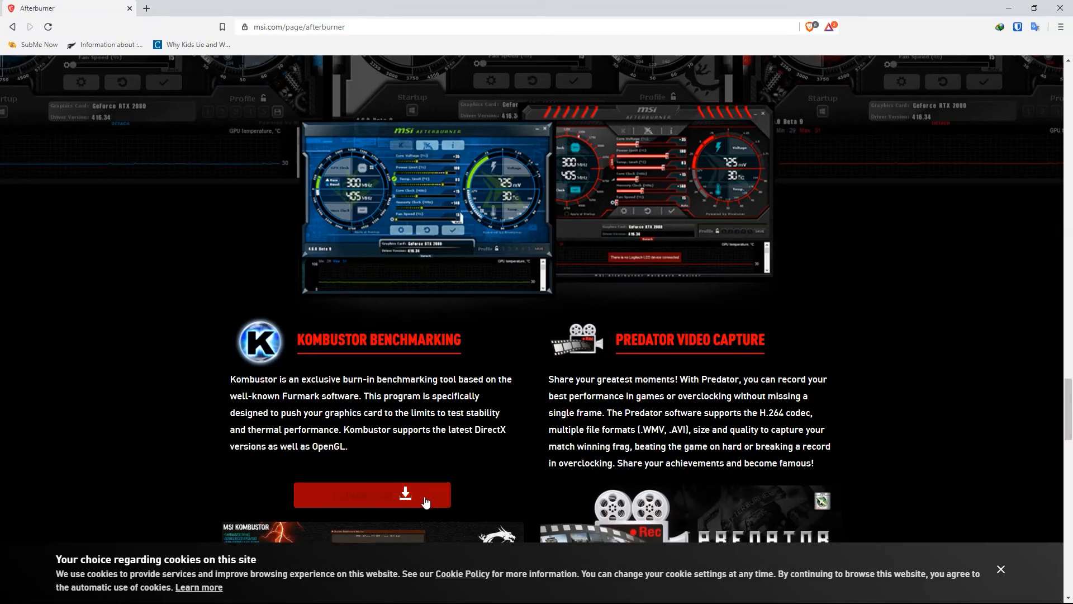
- Download the MSI Kombustor IV 4.1.5.0 64-bit installer from the Geeks3D server
scroll(469, 459, down, 1)
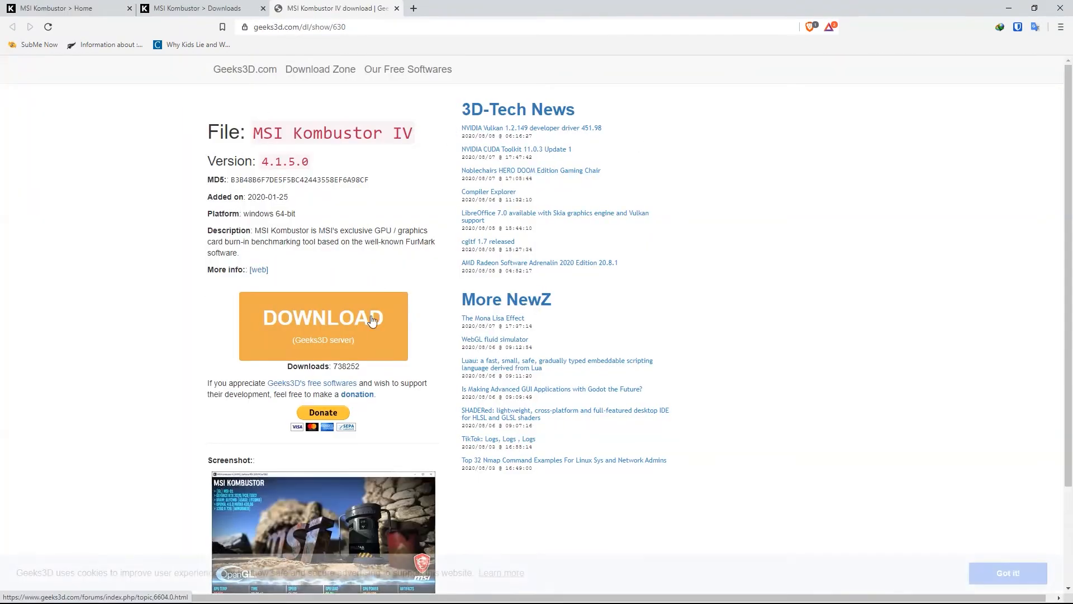
click(358, 327)
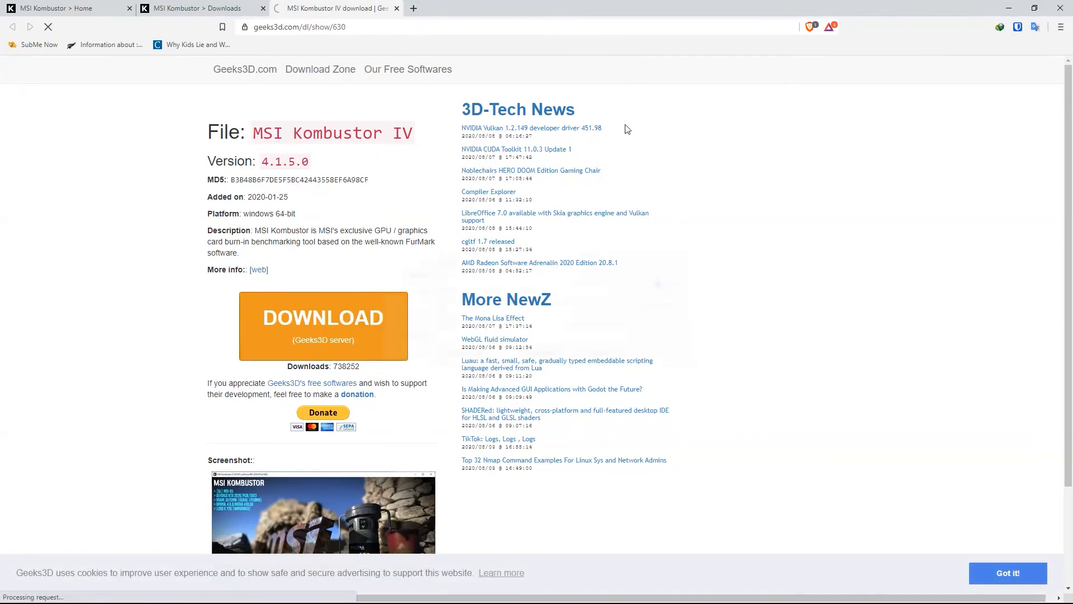
click(533, 356)
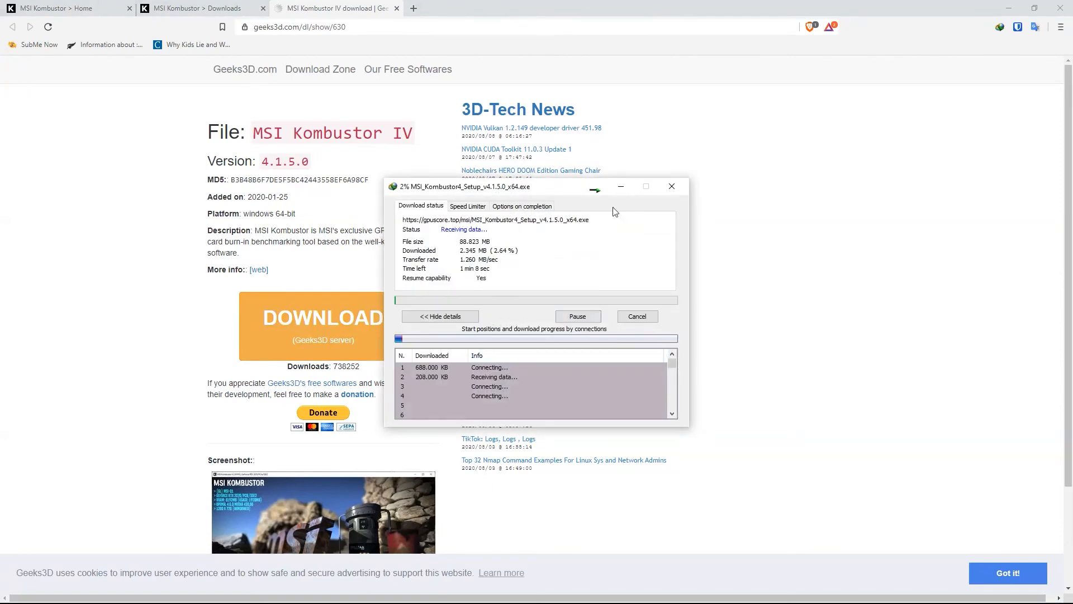
- Return to the MSI Afterburner page and find the Afterburner download section near its end
click(184, 9)
click(89, 12)
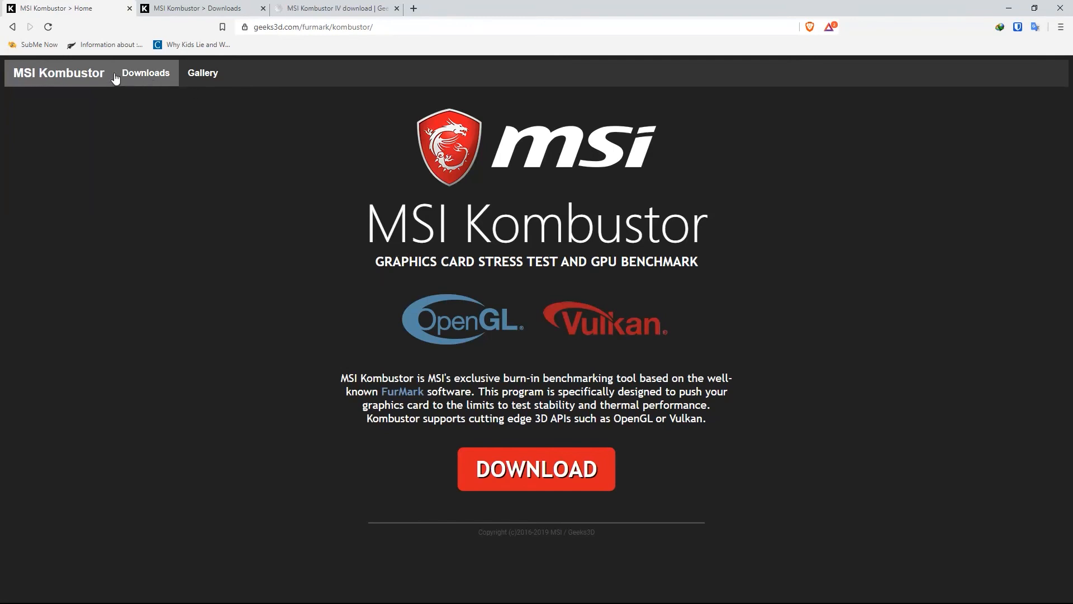
click(10, 27)
scroll(392, 335, down, 10)
scroll(425, 425, down, 10)
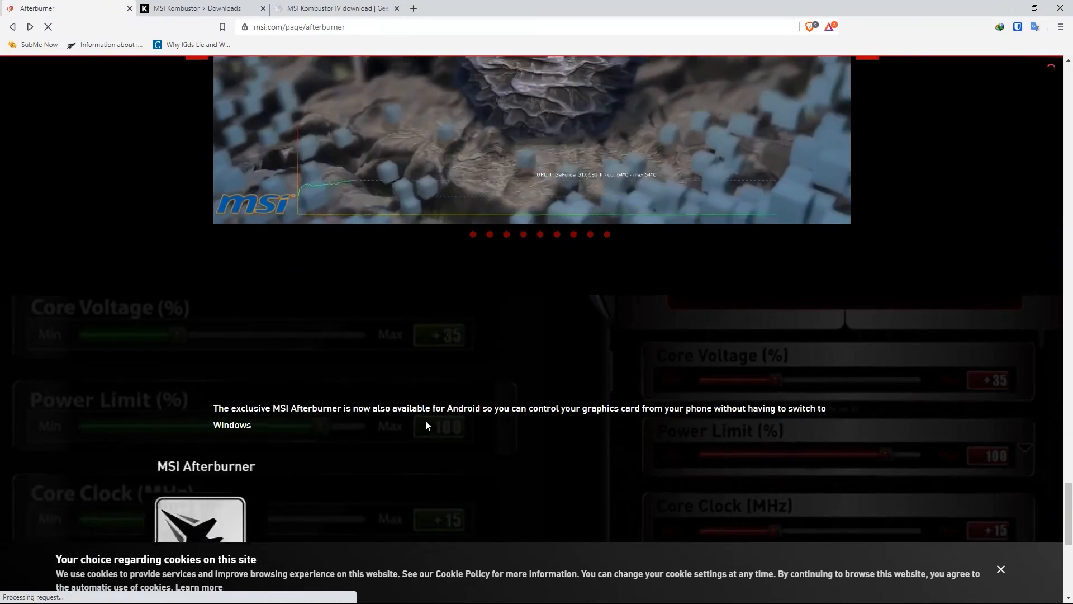
scroll(425, 420, up, 2)
scroll(444, 429, up, 1)
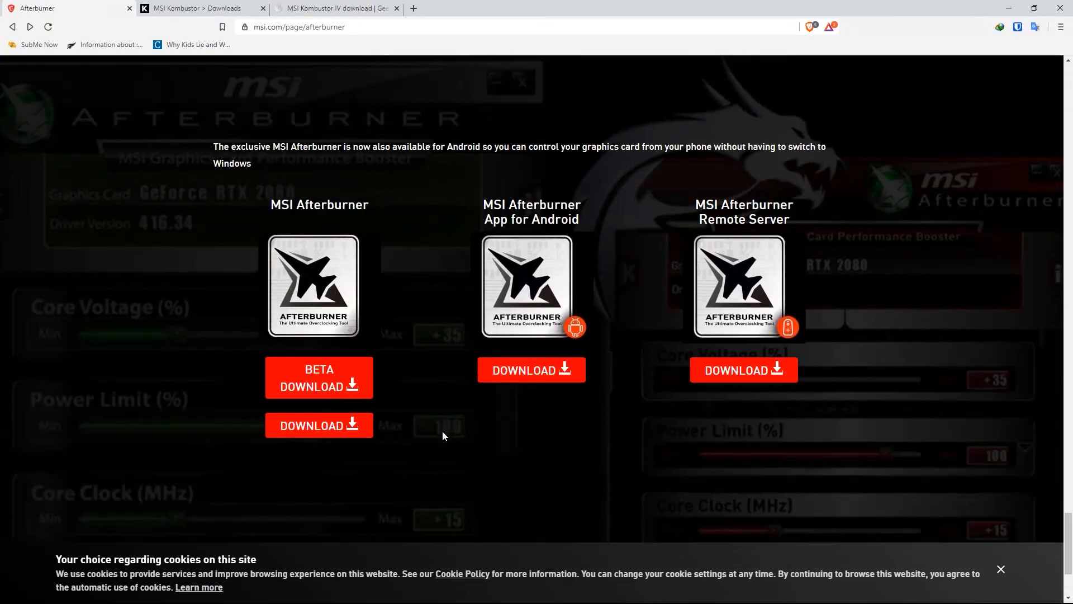
- Download the non-beta MSIAfterburnerSetup.zip for Windows and dismiss the site's cookie notice
scroll(441, 432, down, 1)
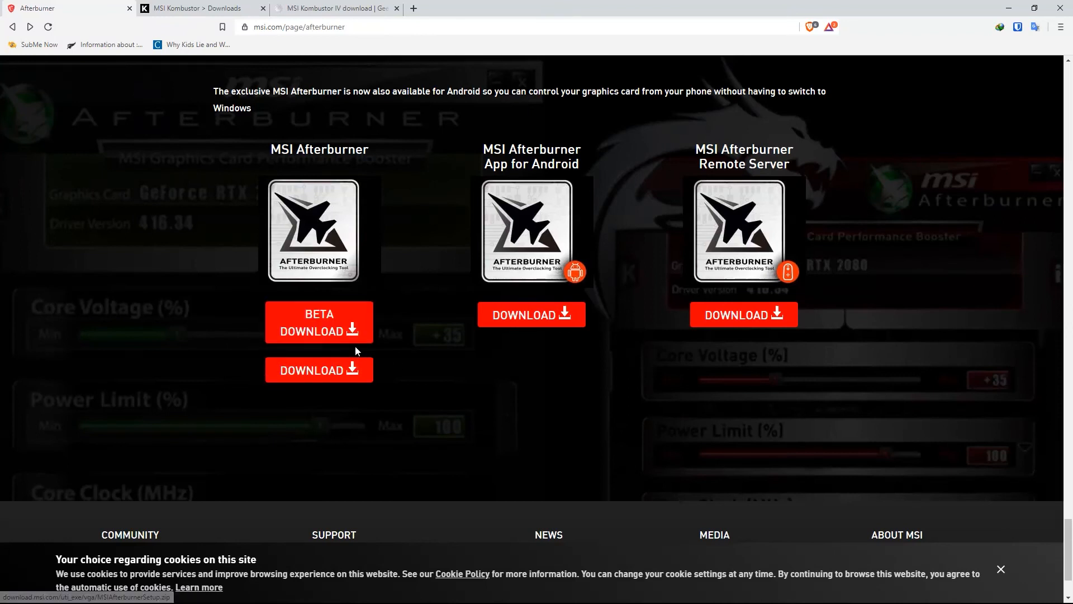
click(326, 378)
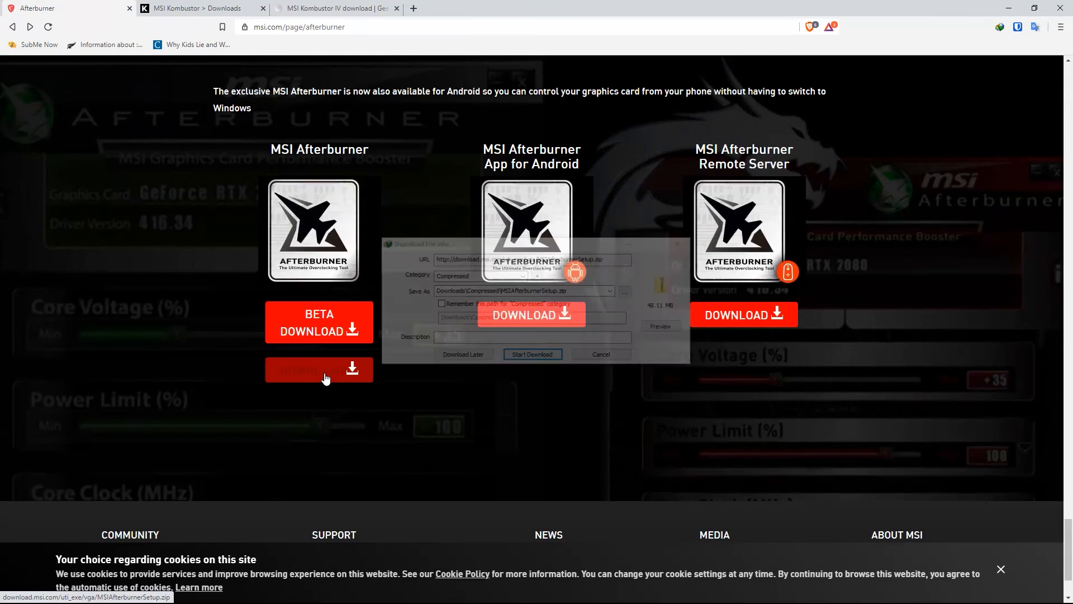
click(521, 359)
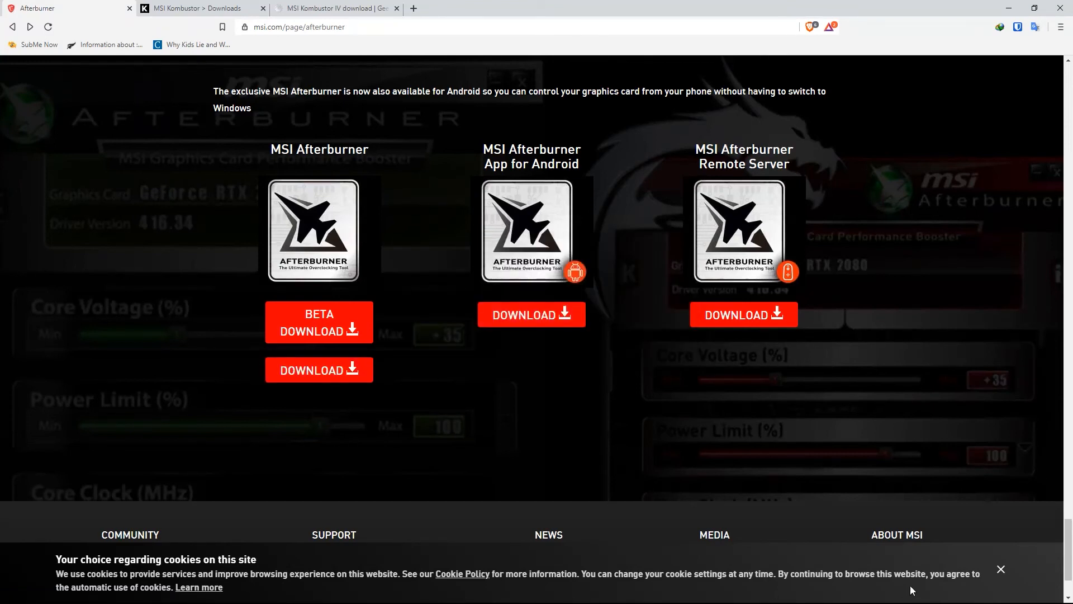
click(1001, 570)
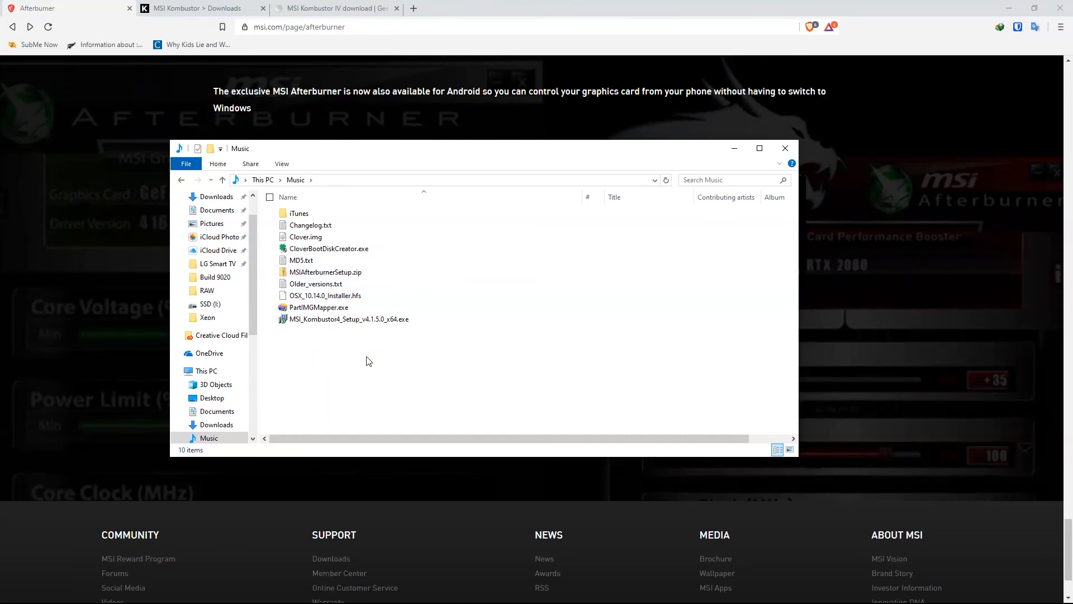
- Extract MSIAfterburnerSetup.zip into an MSIAfterburnerSetup folder inside the Music folder, showing the extracted files when complete
click(296, 273)
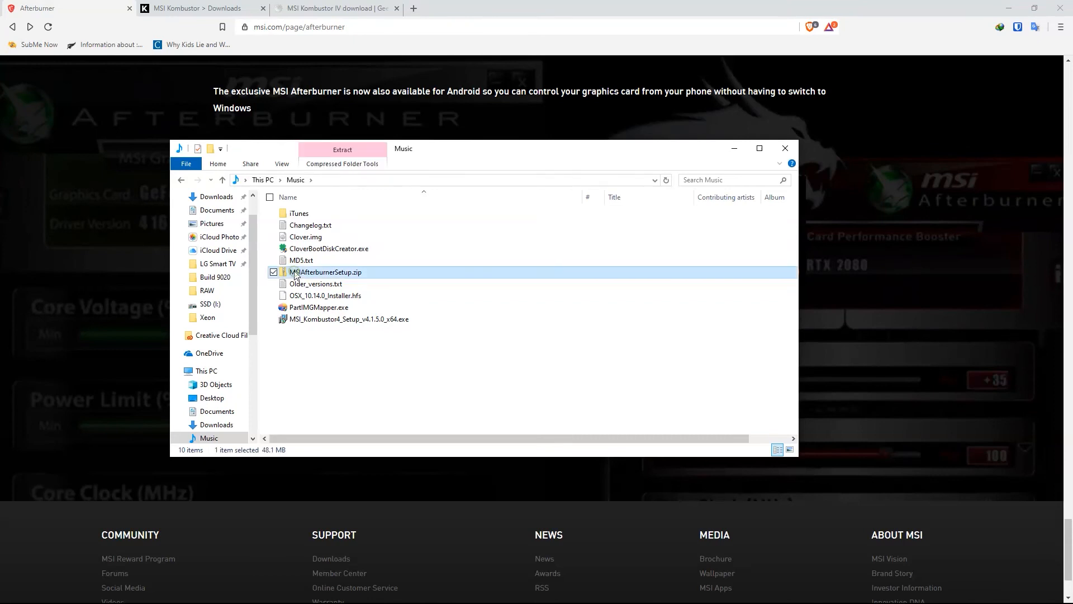
click(329, 321)
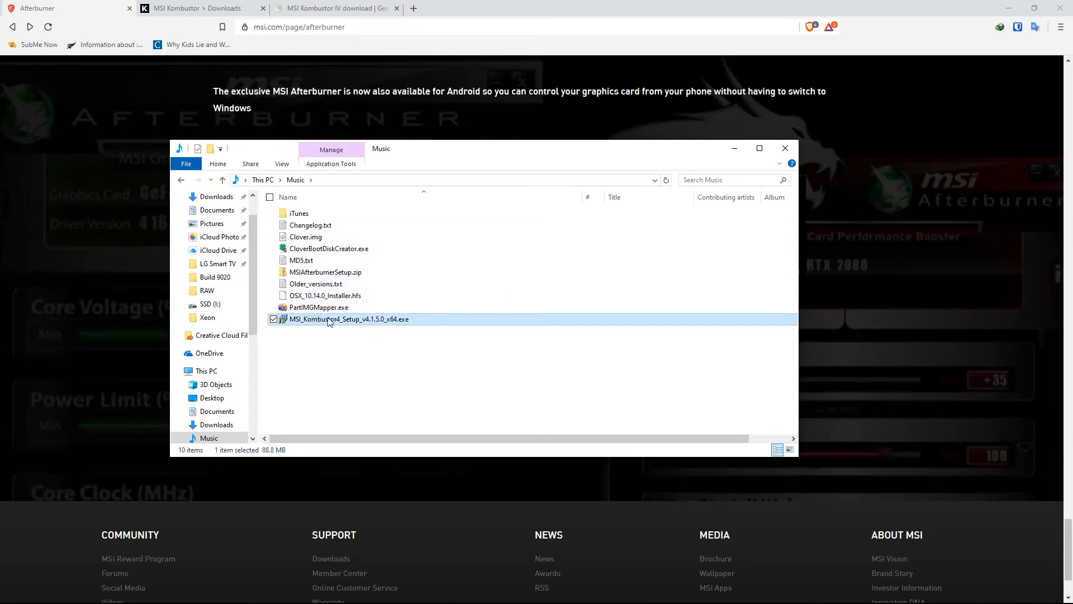
right_click(312, 273)
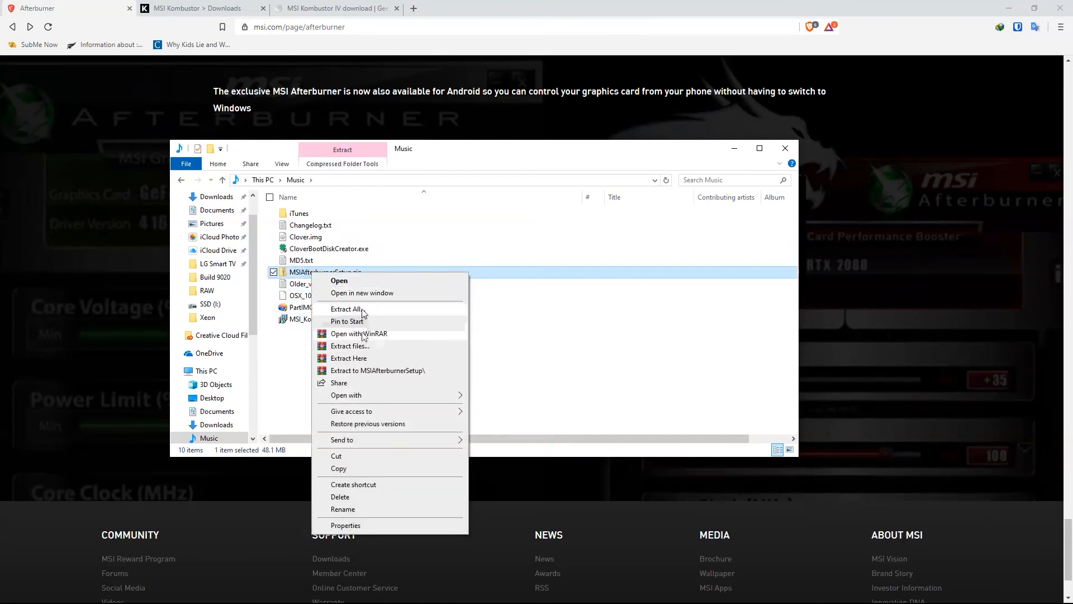
click(352, 309)
click(641, 416)
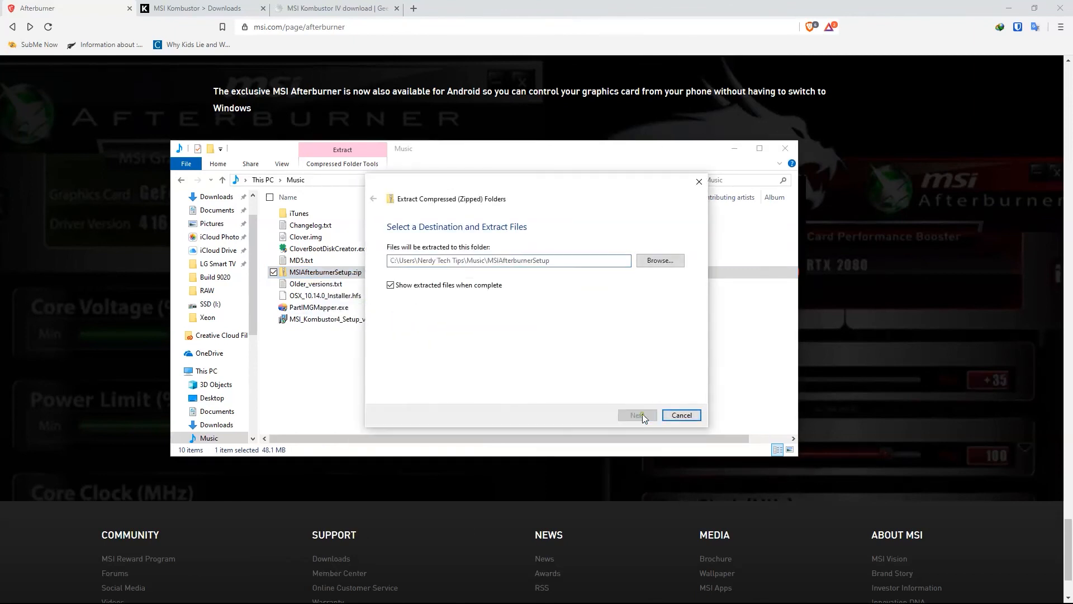
- Open the extracted 4.6.2 folder and run the MSI Afterburner installer as administrator
click(356, 260)
double_click(357, 258)
right_click(354, 257)
click(393, 278)
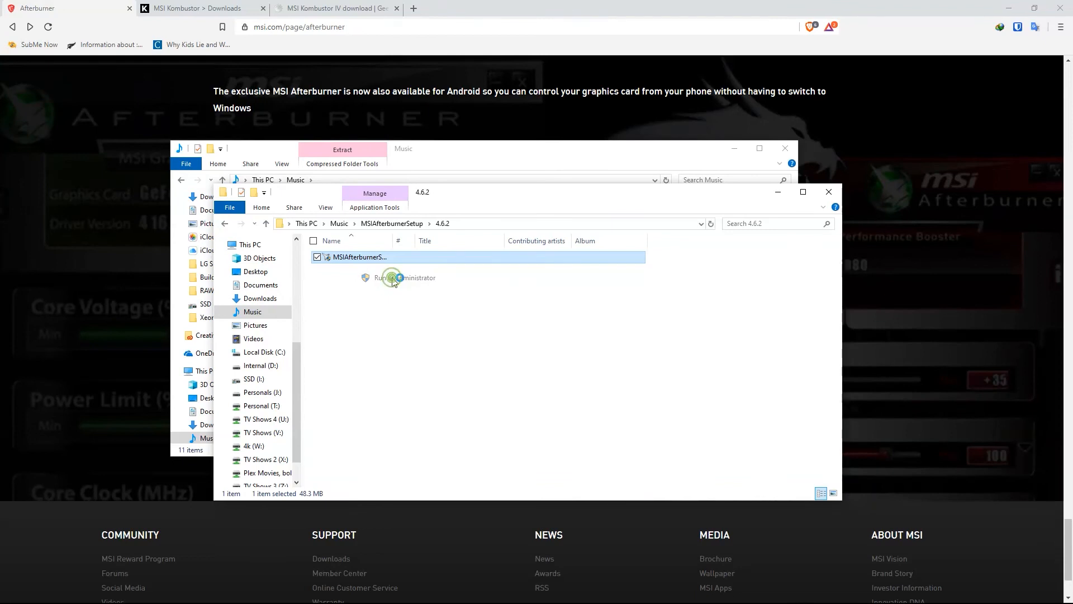
- Install MSI Afterburner 4.6.2 in English with RivaTuner Statistics Server included, using the folder C:\Program Files (x86)\MSI Afterburner
click(536, 335)
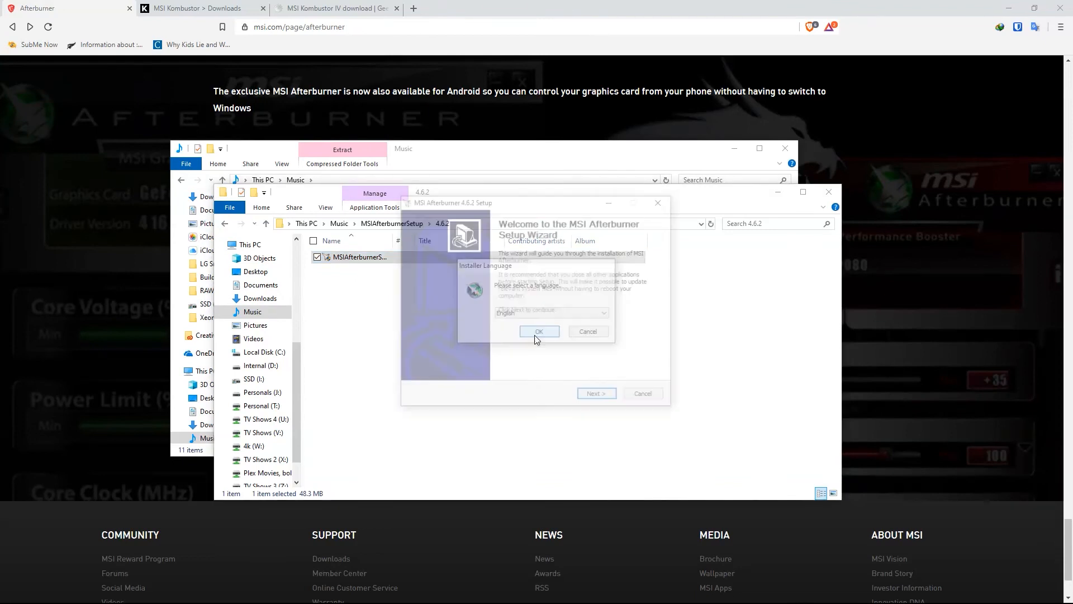
click(592, 394)
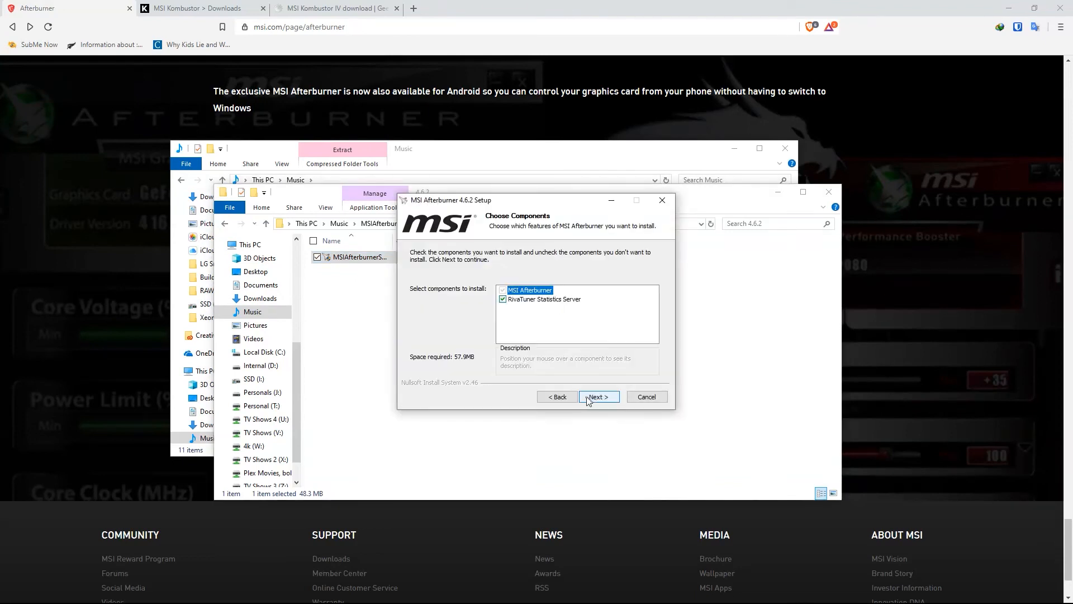
click(503, 300)
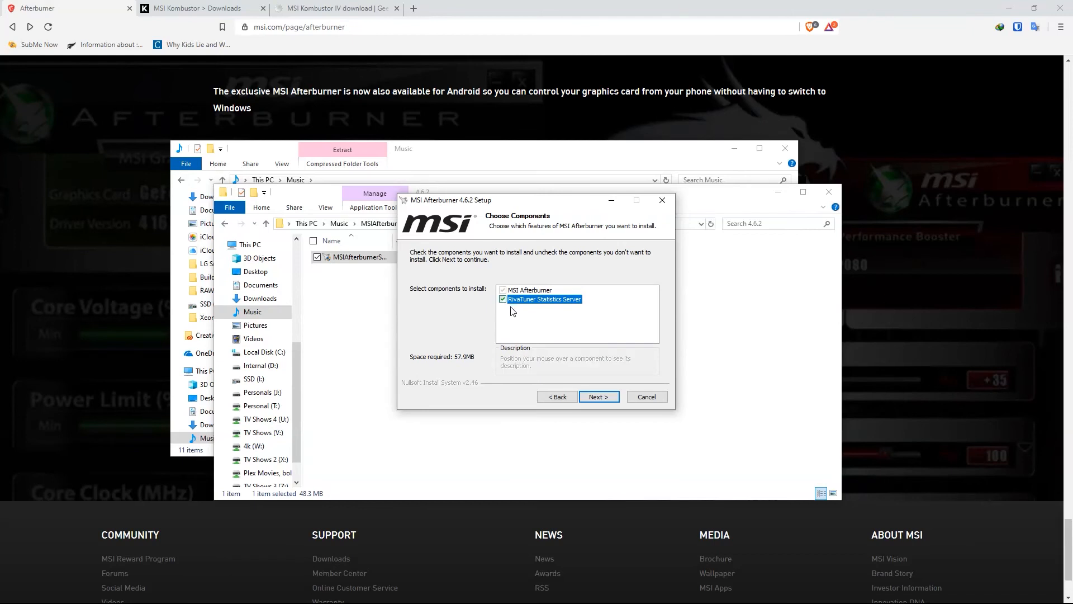
click(598, 398)
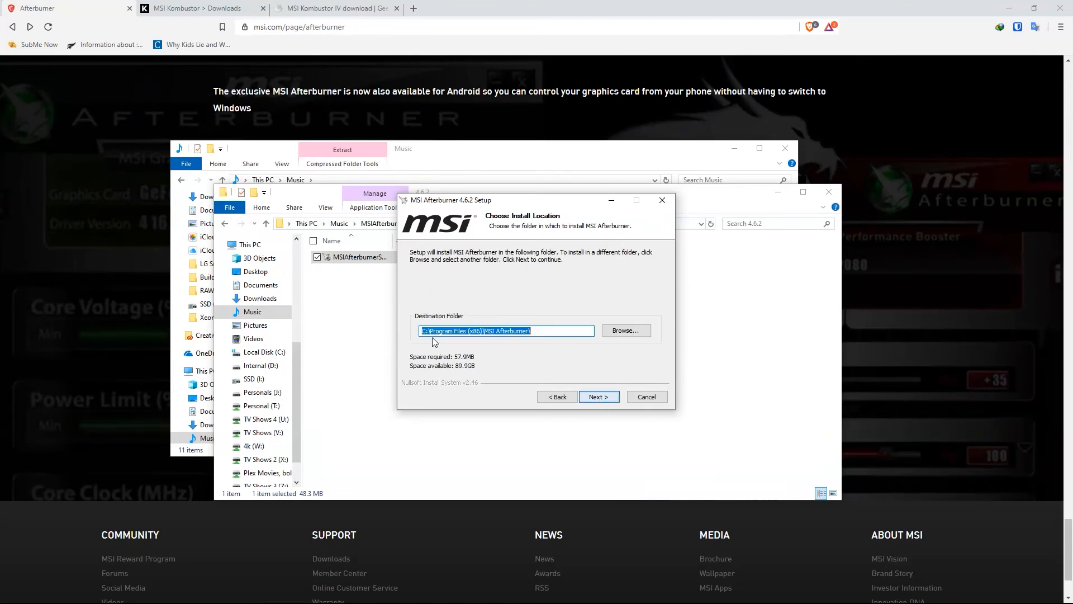
click(607, 400)
click(604, 399)
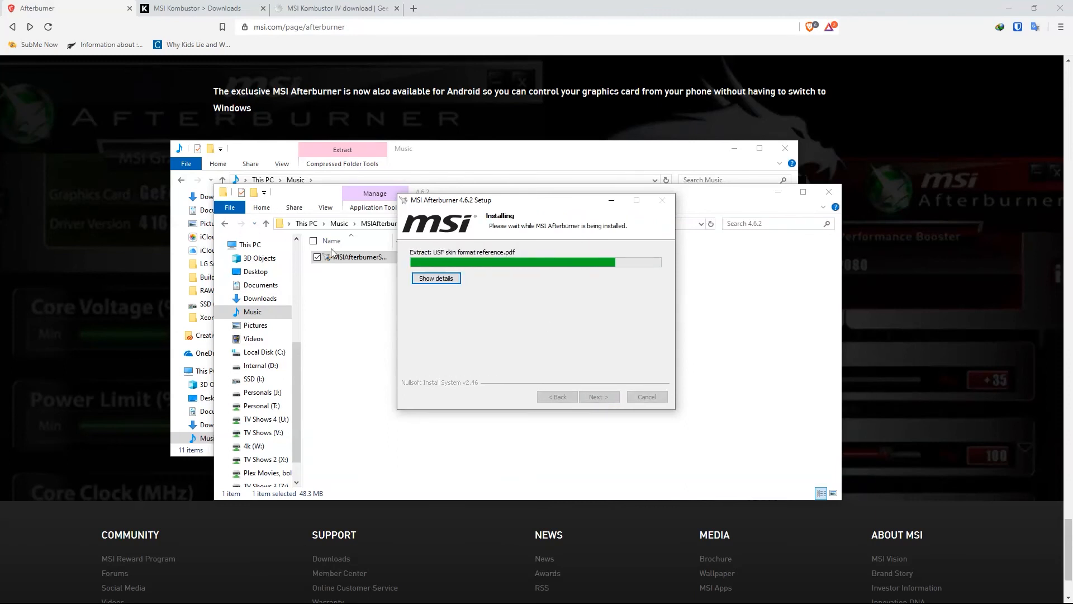
key(Return)
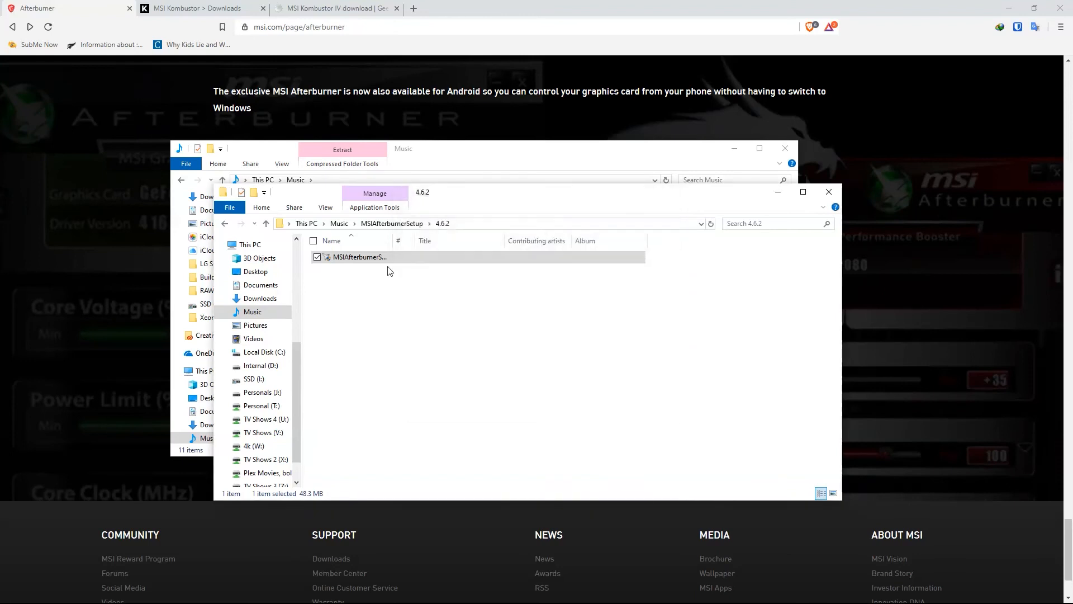
- Go back up to the Music folder and run MSI_Kombustor4_Setup_v4.1.5.0_x64.exe as administrator
click(225, 228)
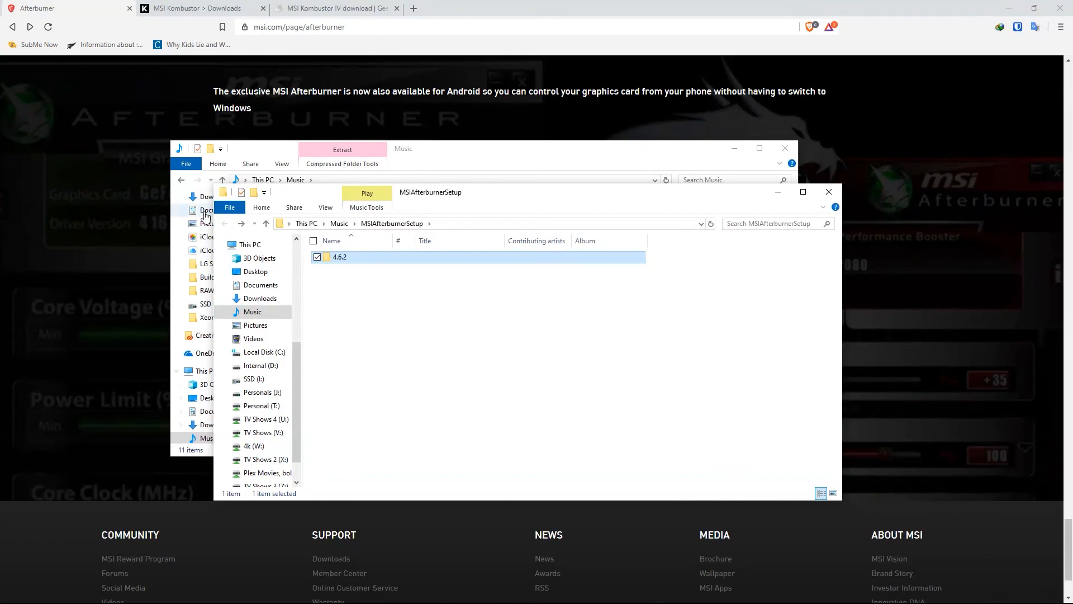
click(265, 223)
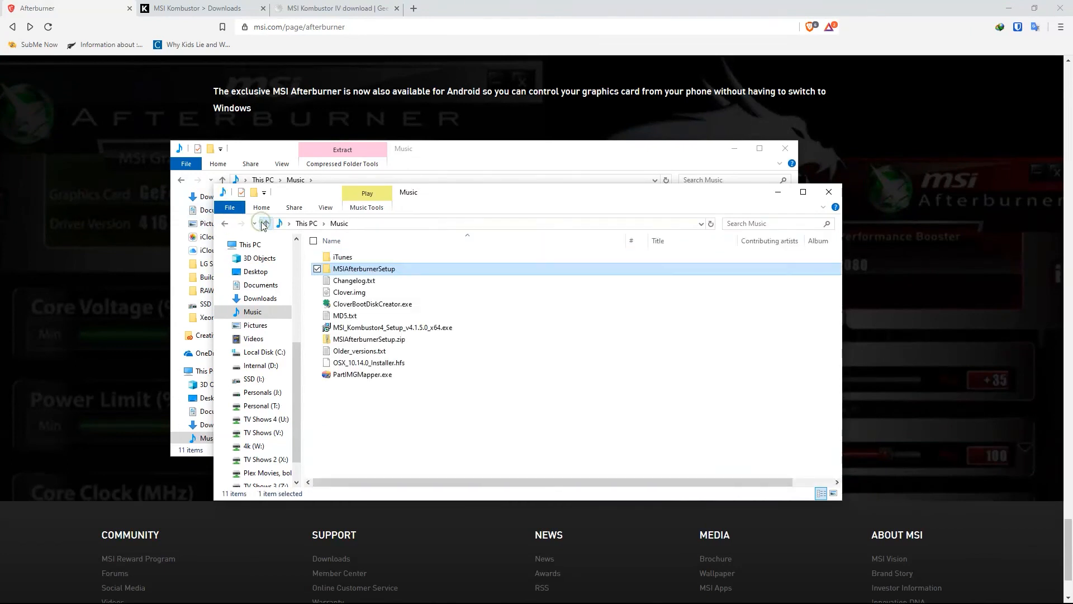
click(374, 329)
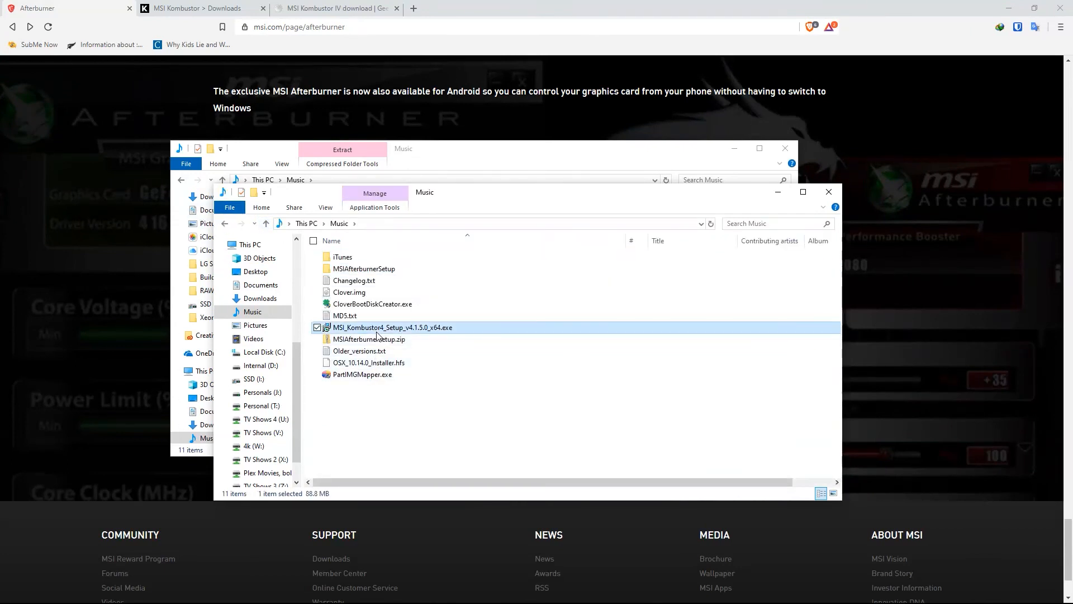
right_click(375, 329)
click(410, 352)
- Install MSI Kombustor 4 in C:\Program Files\Geeks3D\MSI Kombustor 4 x64 with a desktop shortcut and no Quick Launch icon
click(459, 362)
click(601, 398)
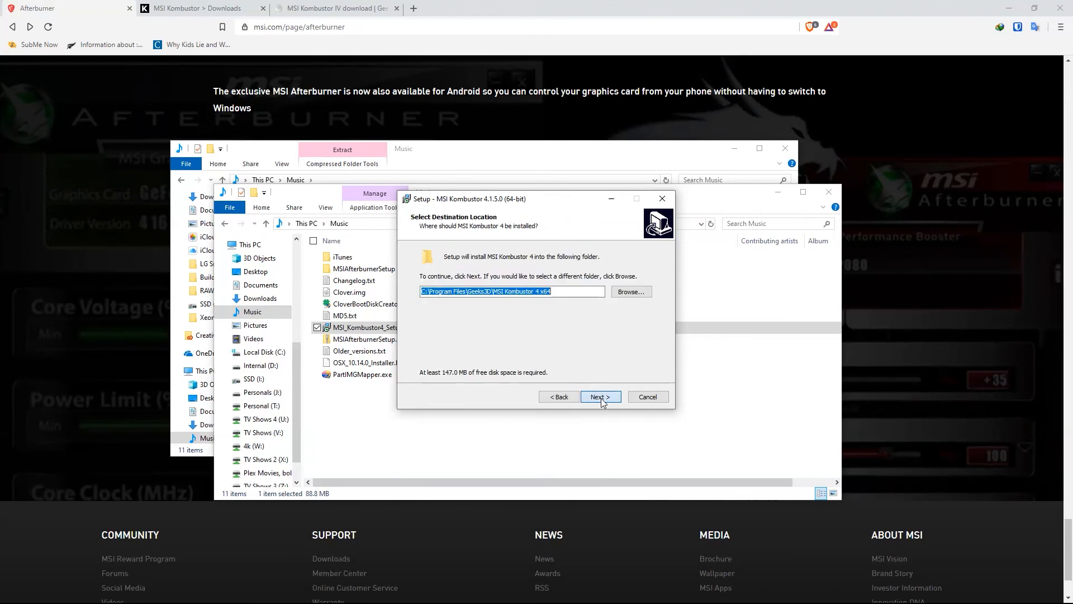
click(599, 400)
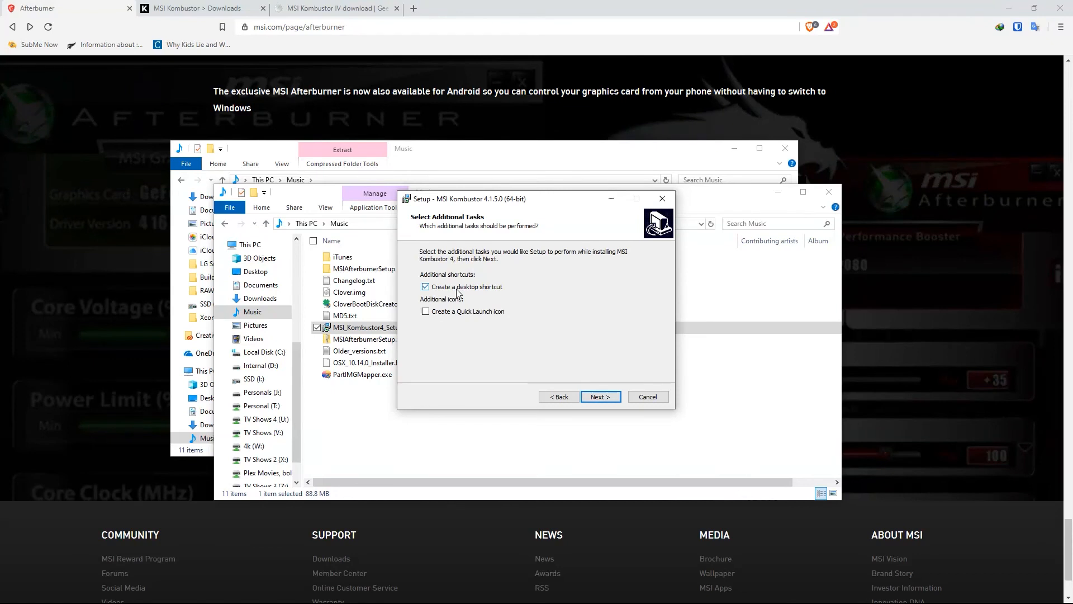
click(603, 398)
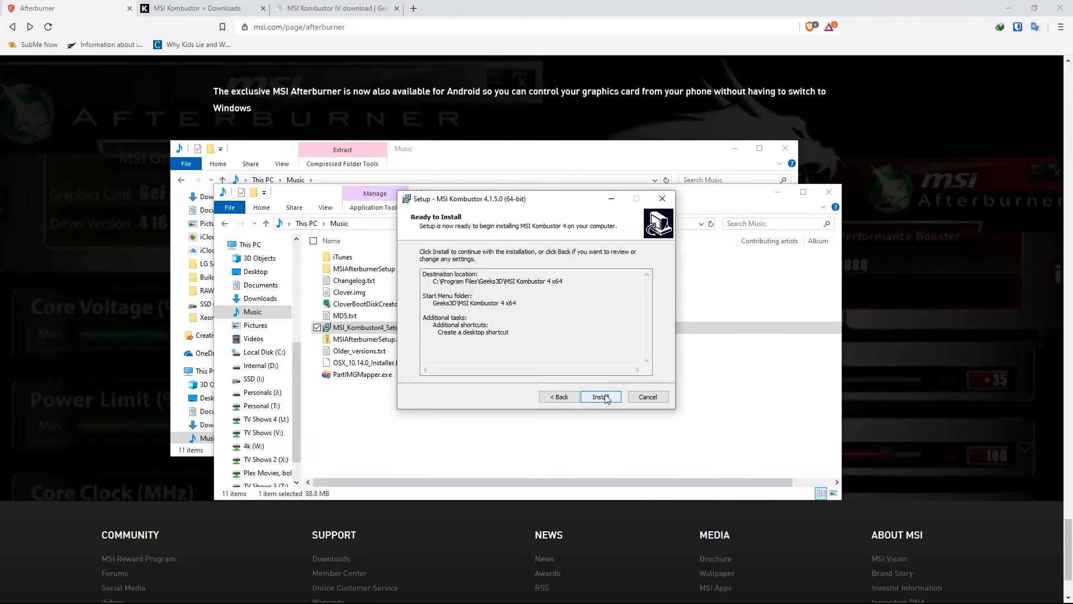
click(602, 397)
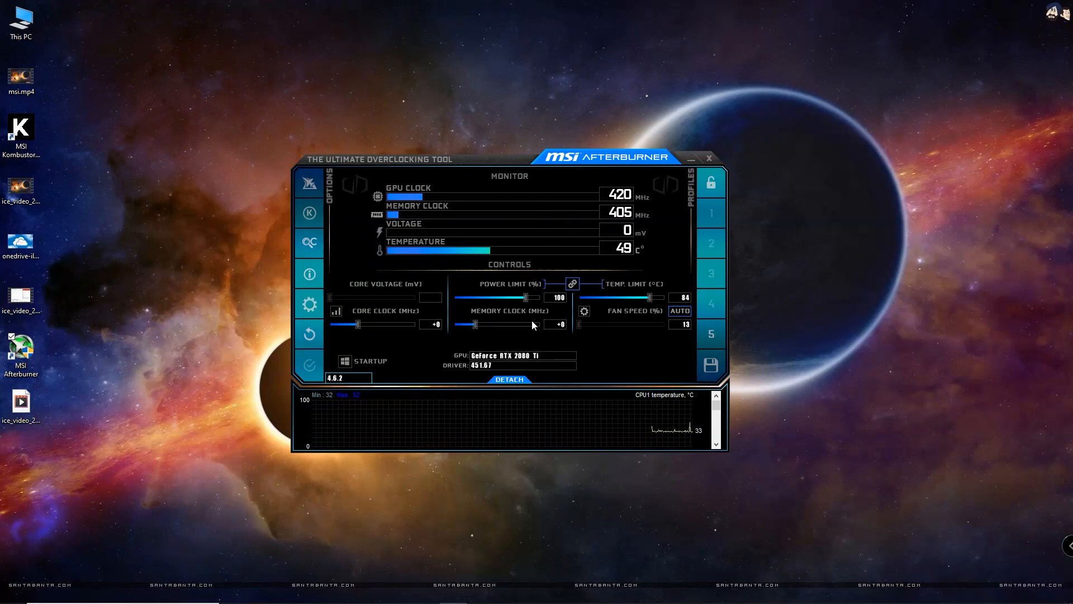
- Choose the MSI Touch of Modern Afterburner skin by Drerex Design in Afterburner's user interface properties and confirm
mouse_move(532, 325)
click(311, 306)
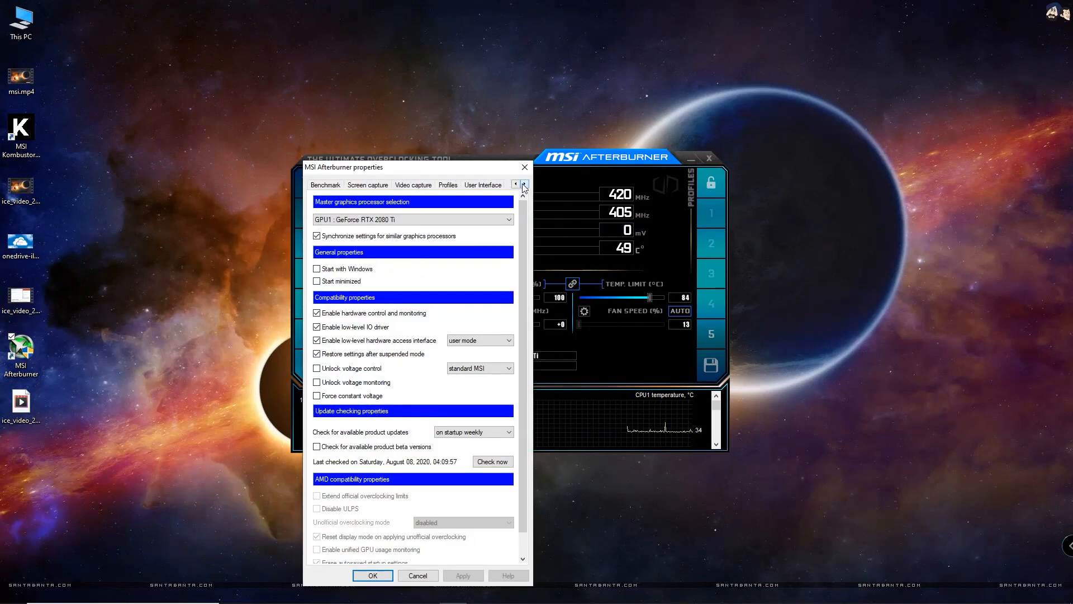
click(484, 186)
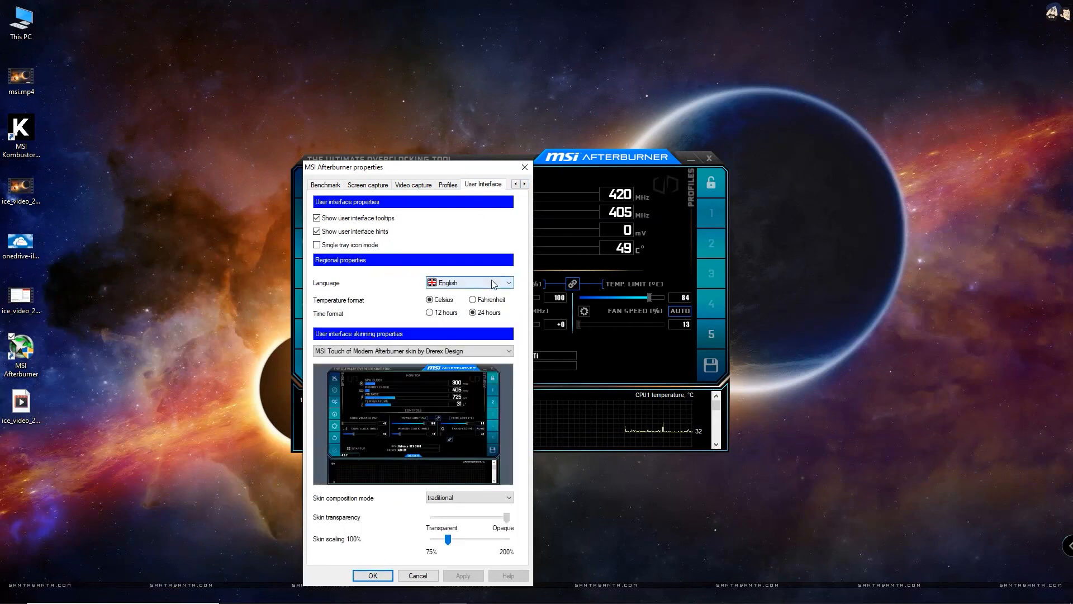
click(501, 351)
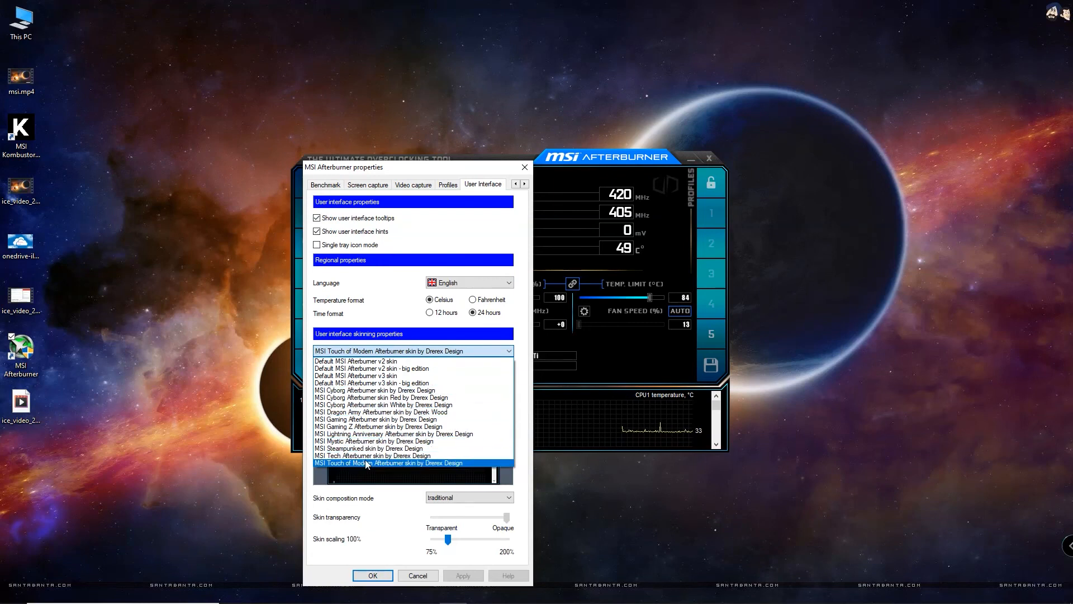
click(370, 514)
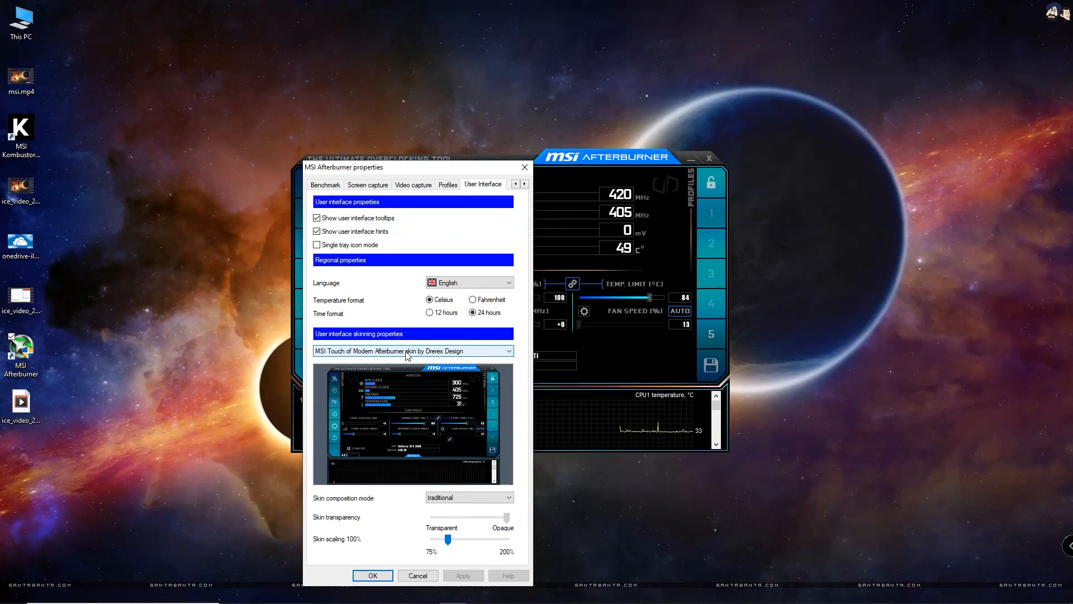
click(494, 354)
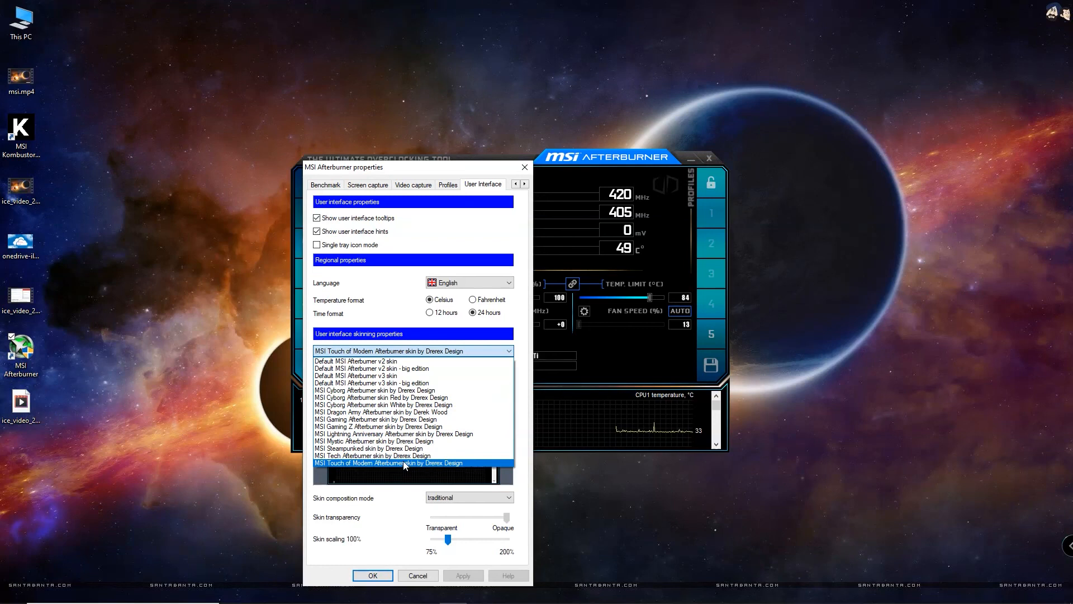
click(386, 550)
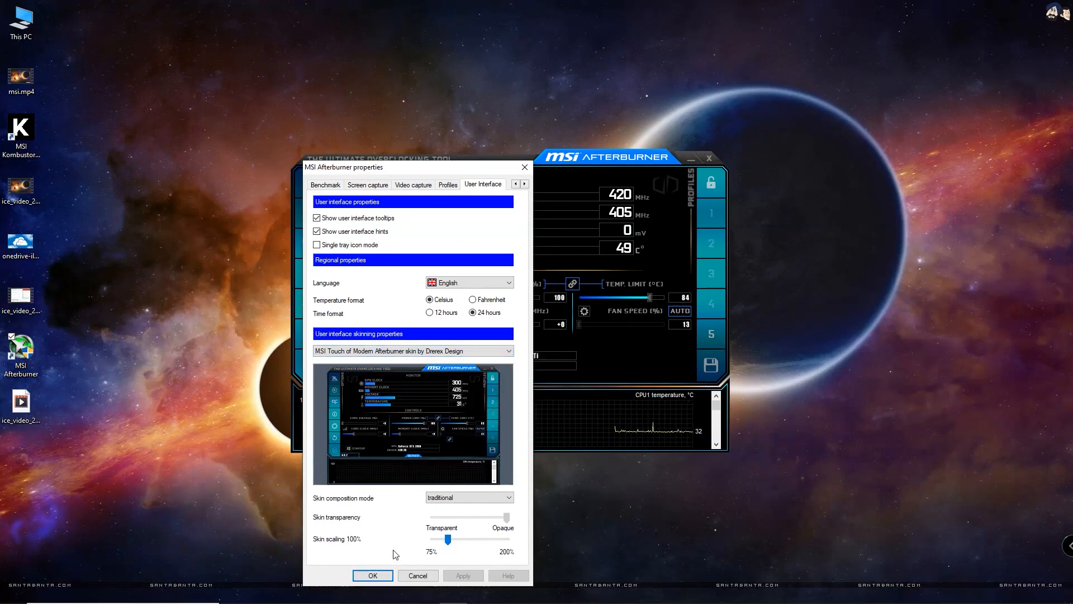
click(385, 577)
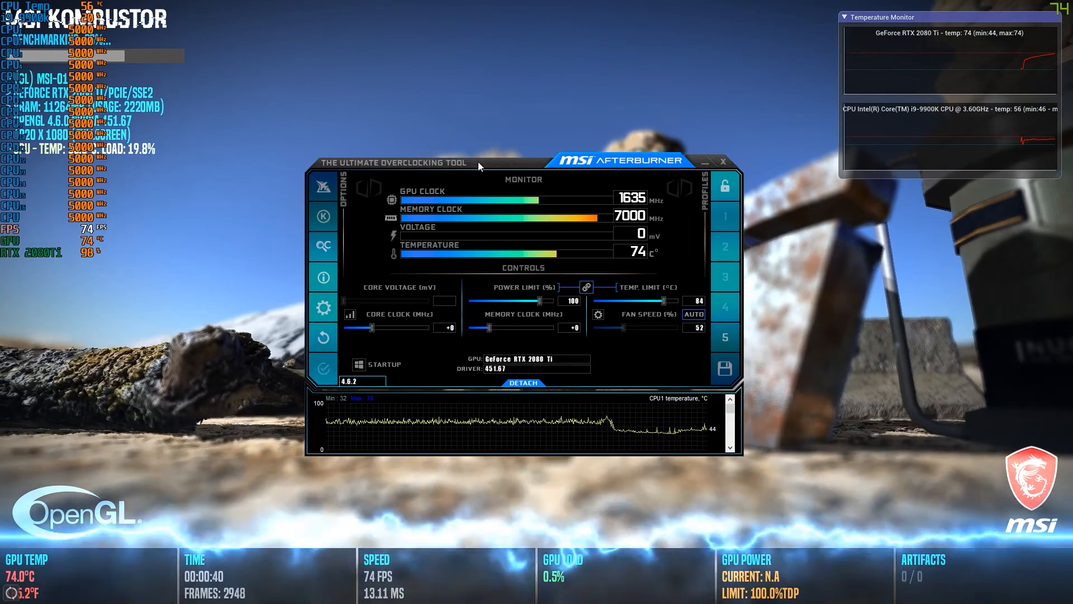
- Move the Afterburner window aside to watch the running Kombustor benchmark, and bring it back in front of the benchmark
drag(478, 162, 1072, 190)
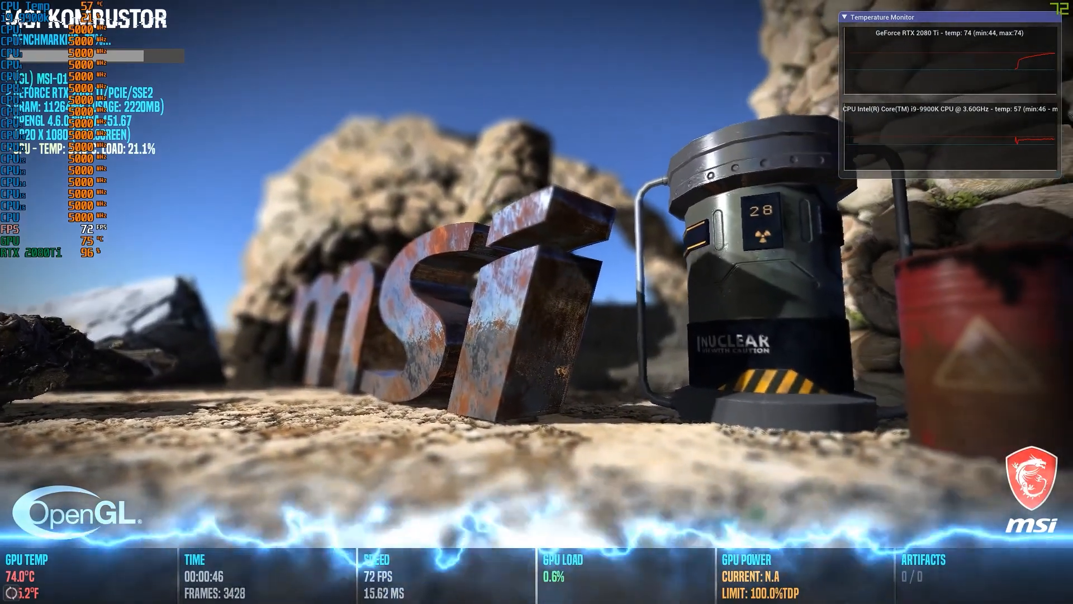
drag(838, 166, 541, 167)
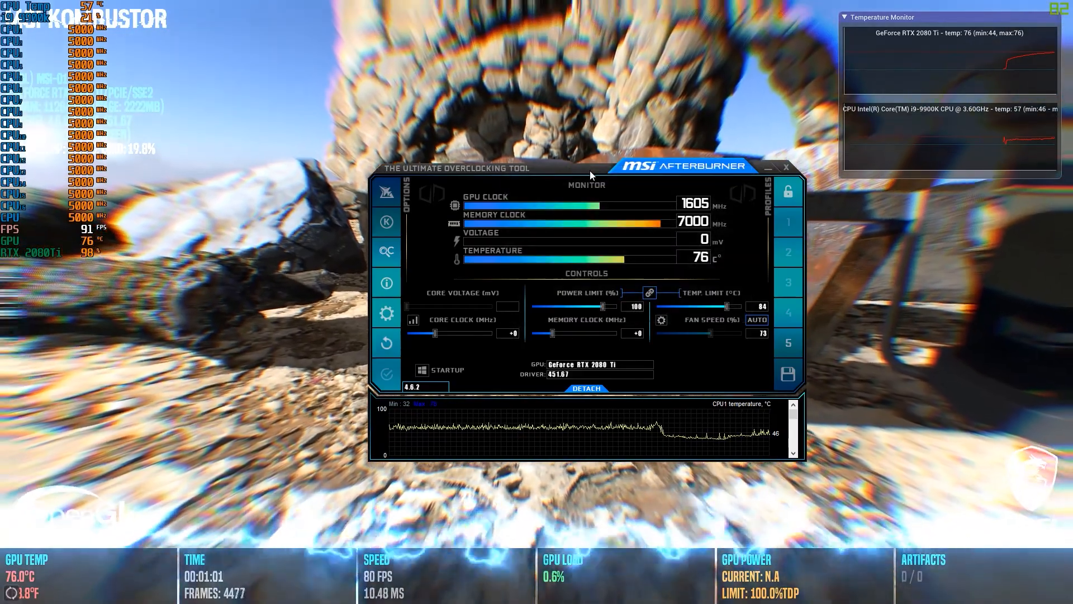
drag(589, 169, 1072, 214)
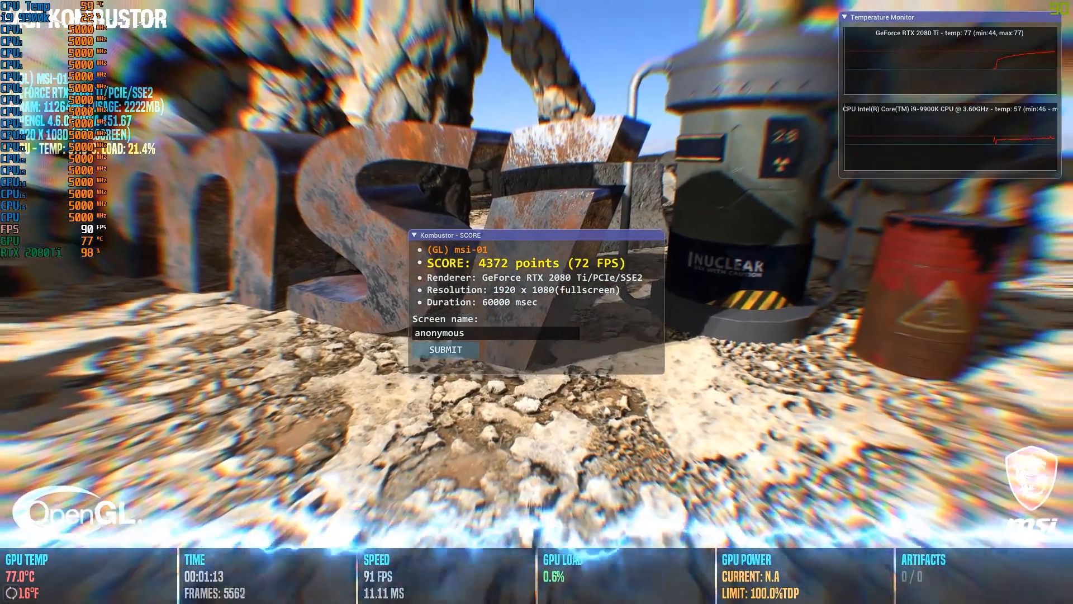
key(alt+Tab)
drag(1024, 148, 961, 150)
key(alt+Tab)
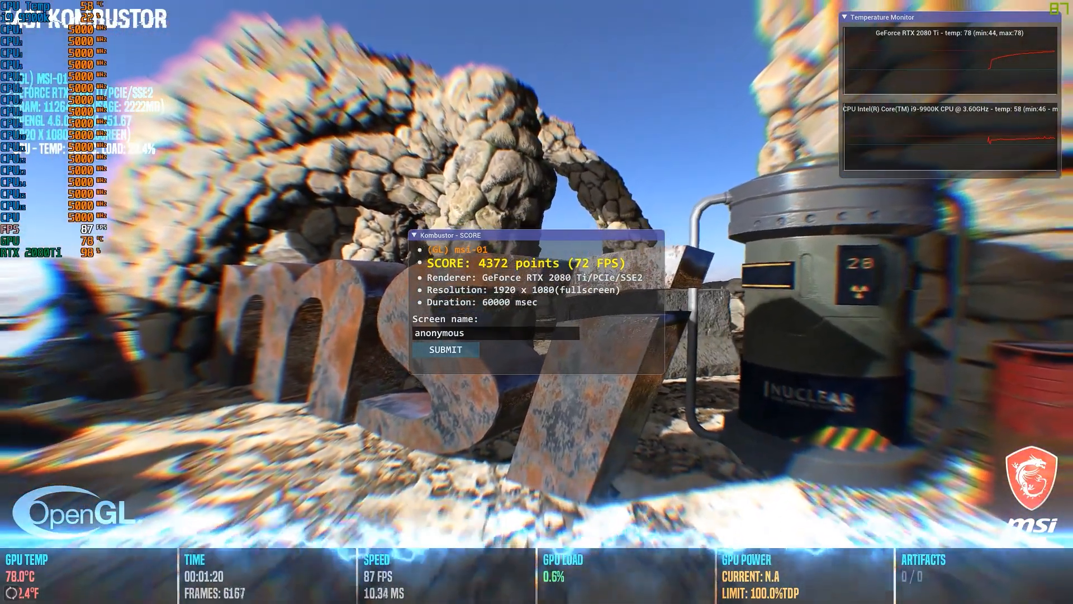
key(alt+Tab)
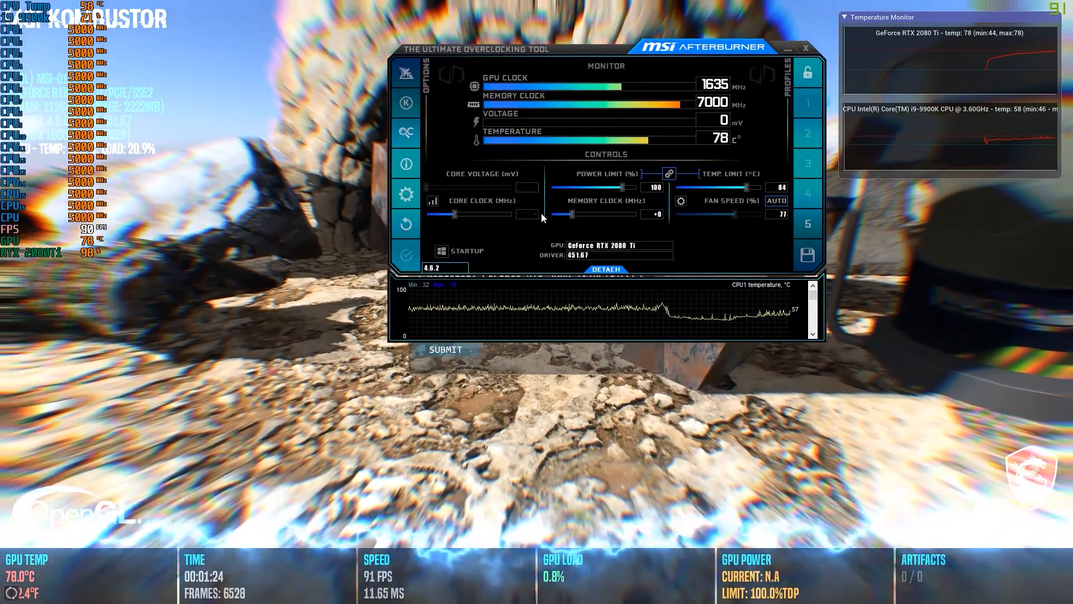
- Set the core clock offset to +44 MHz, apply it, and move the Afterburner window out of the benchmark's way
click(532, 214)
drag(454, 214, 458, 213)
click(532, 215)
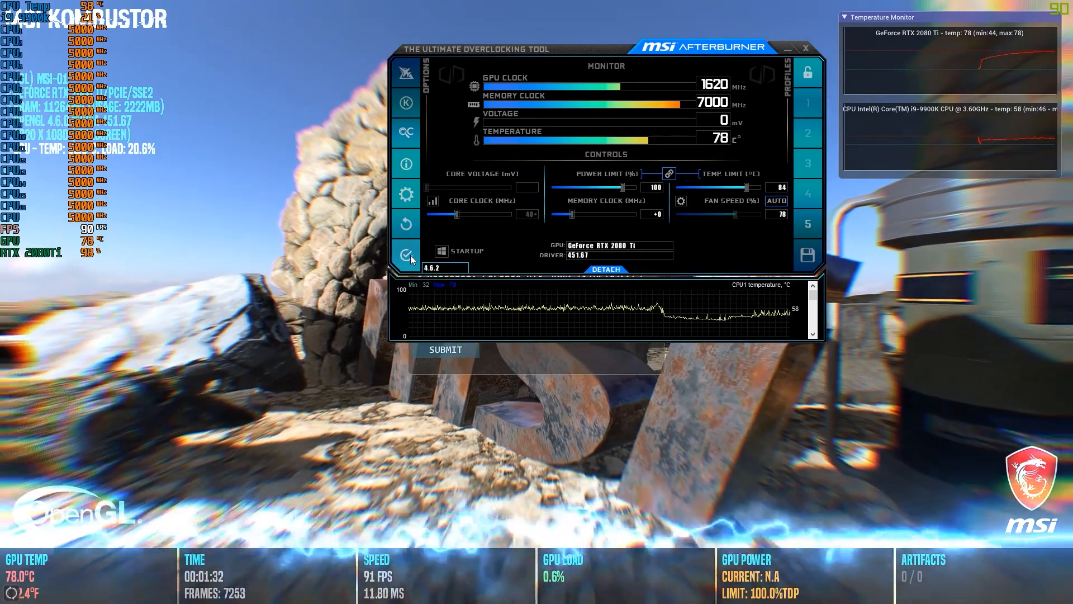
click(411, 255)
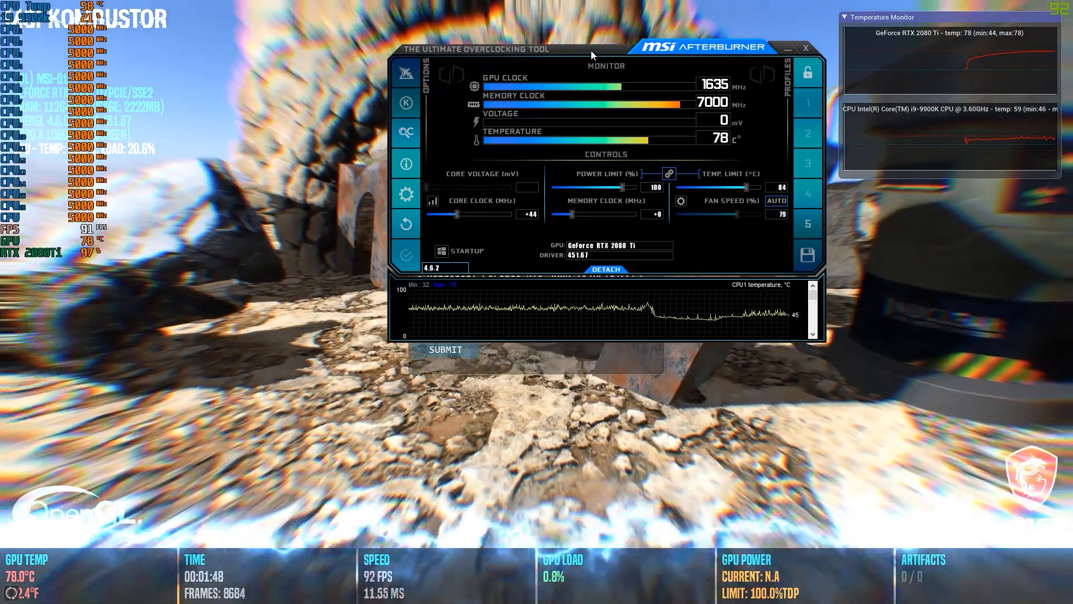
drag(592, 51, 817, 35)
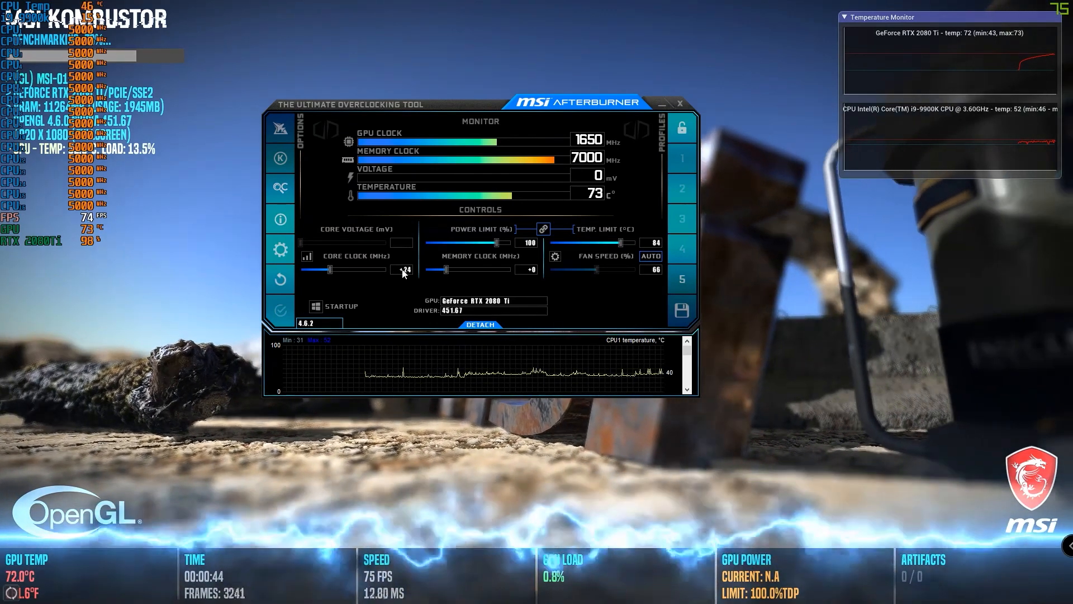
- Raise the core clock offset to +151 MHz and apply it, and adjust it to +229 MHz and apply again
drag(331, 269, 339, 267)
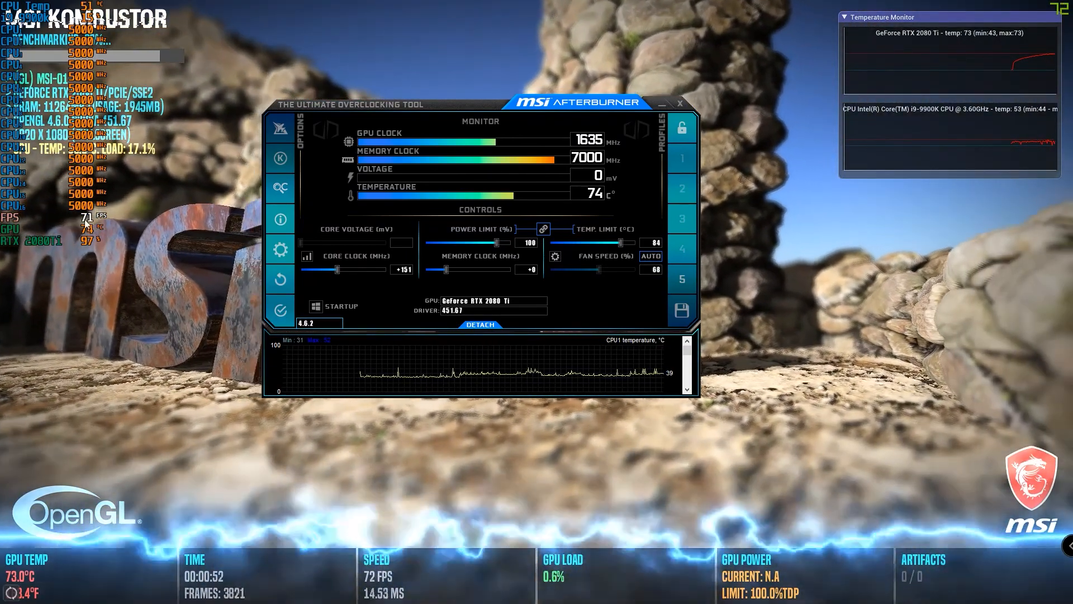
click(273, 313)
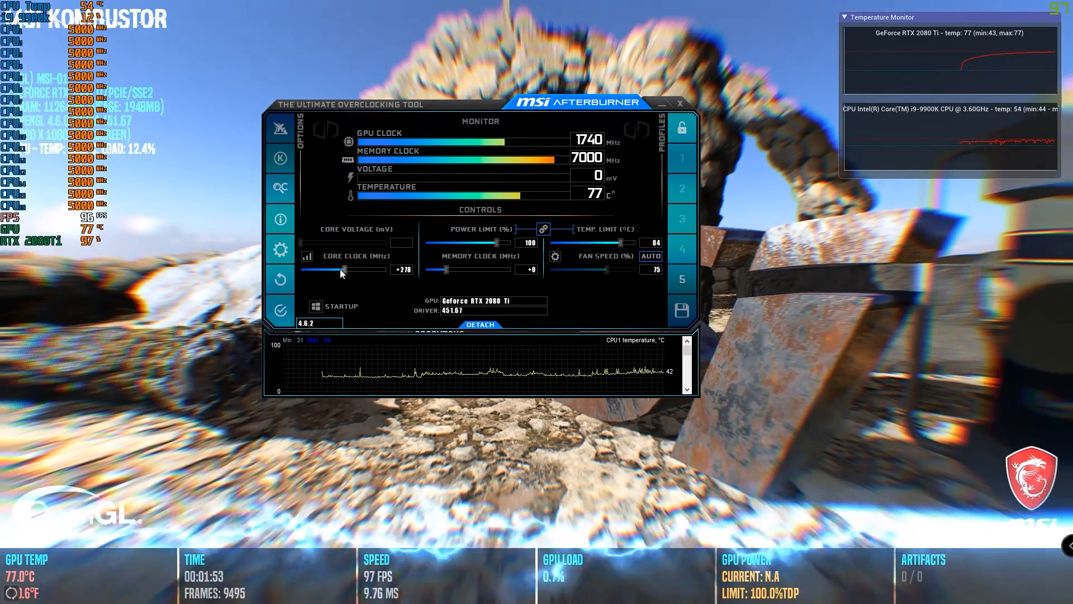
click(341, 269)
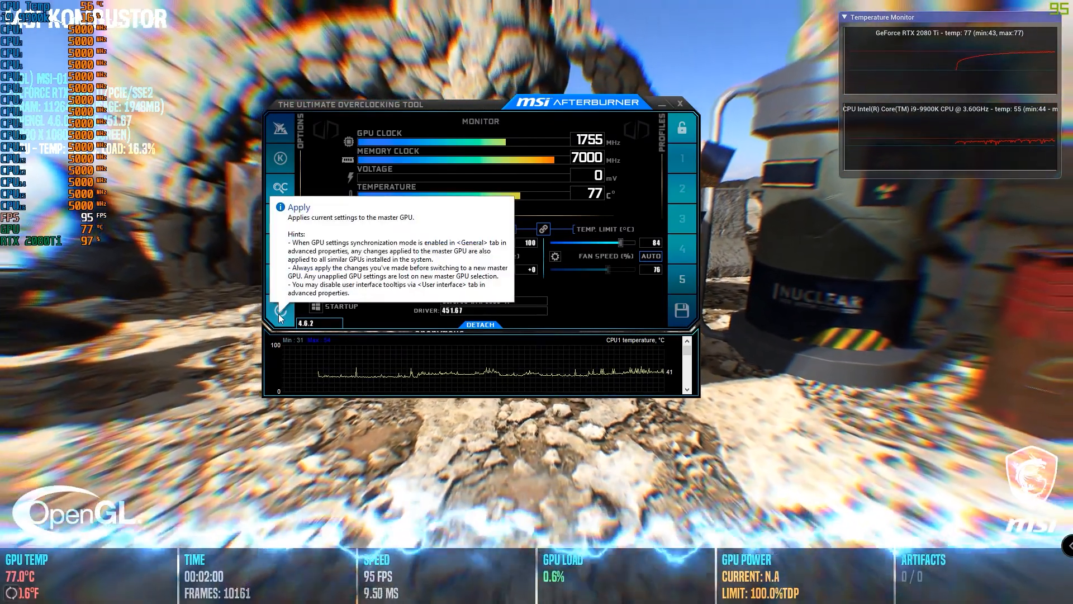
click(279, 313)
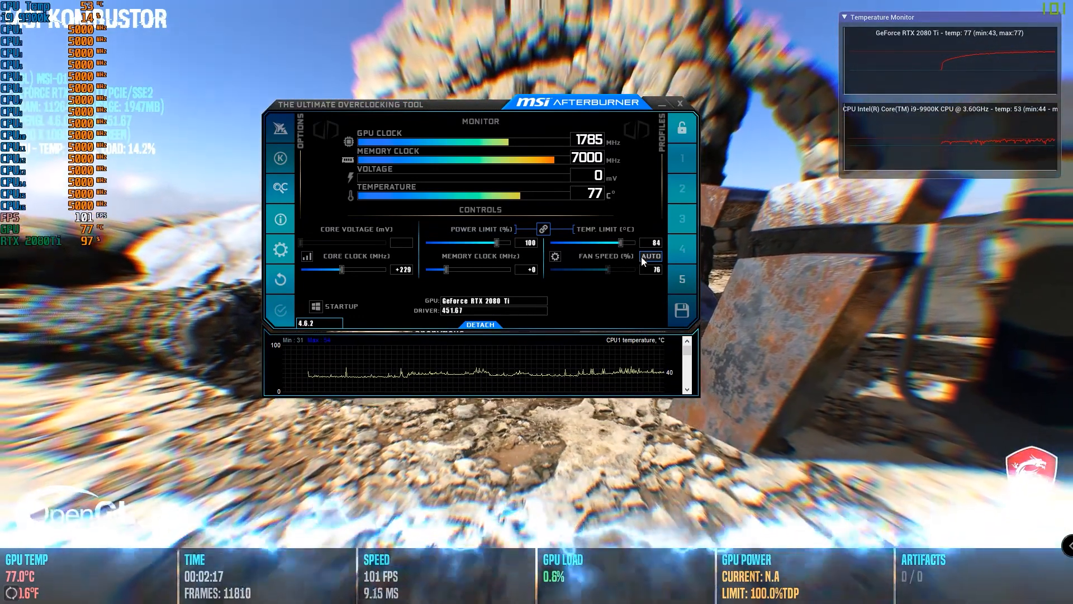
- Turn off automatic fan control and set the fan speed to 100 %
click(648, 257)
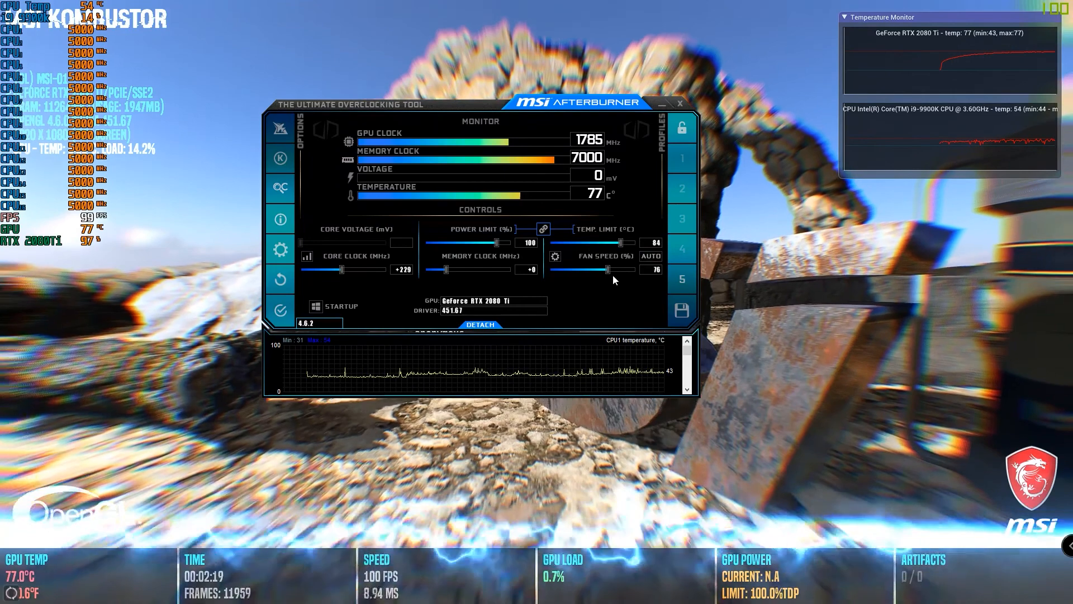
drag(625, 271, 636, 270)
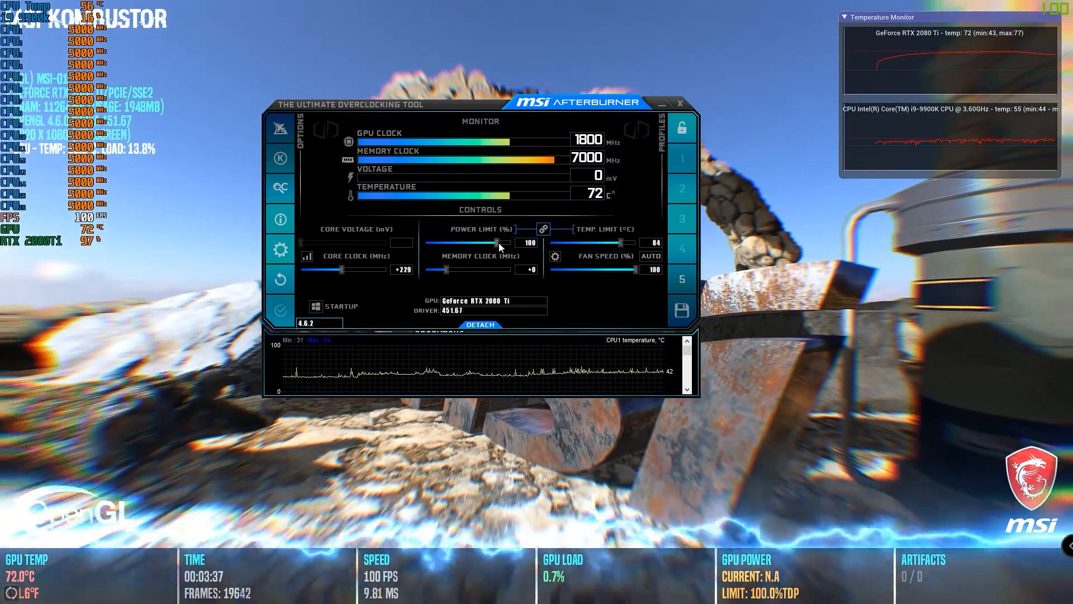
- Apply linked power and temperature limits of 109 % and 87 °C, 112 % and 88 °C, and finally 90 % and 81 °C
scroll(499, 244, down, 1)
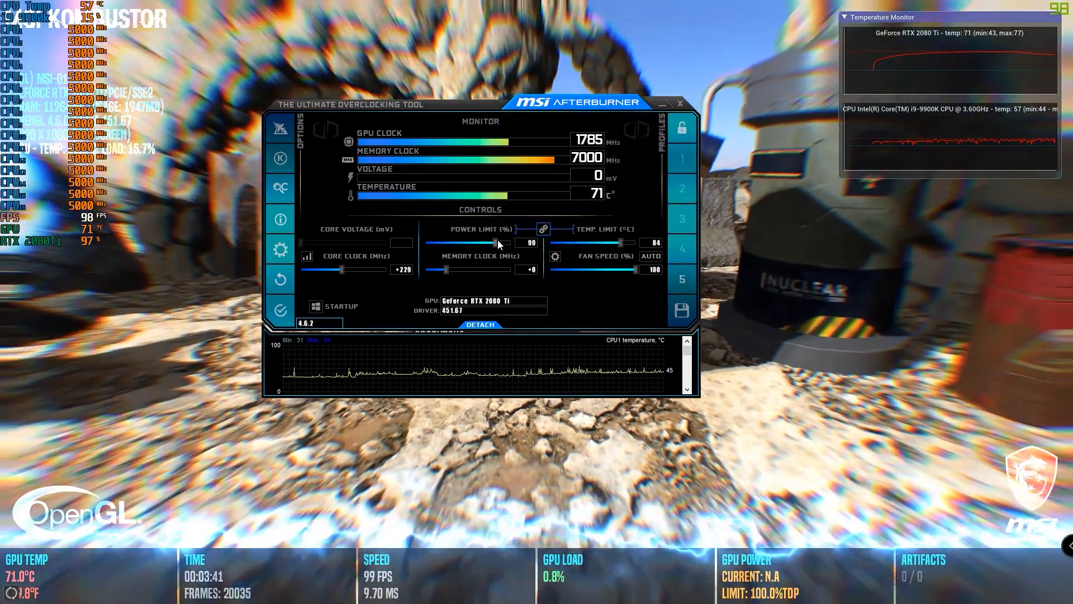
drag(498, 239, 511, 240)
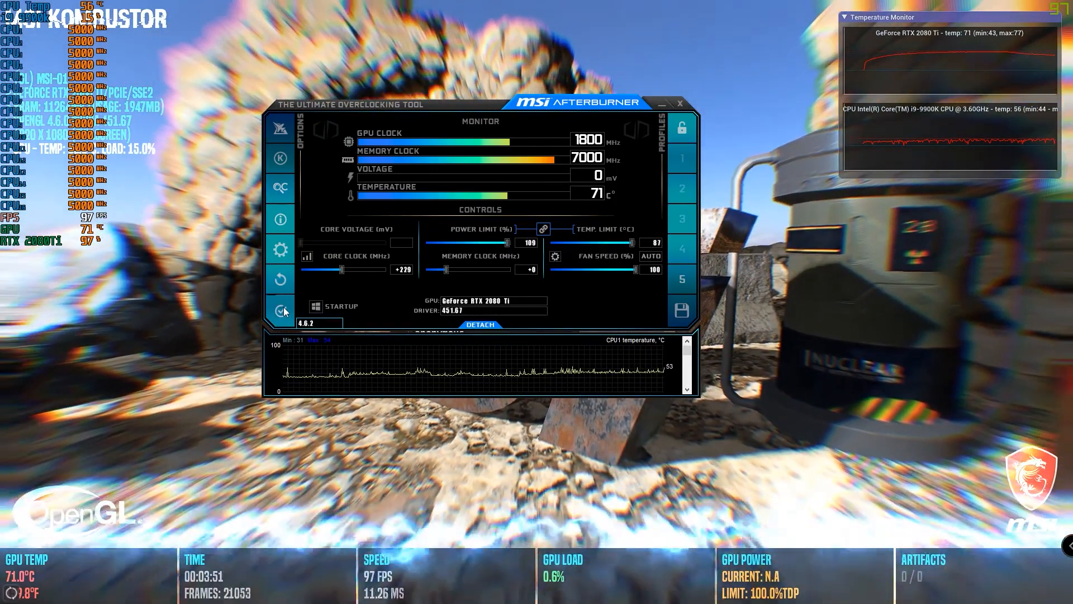
click(282, 309)
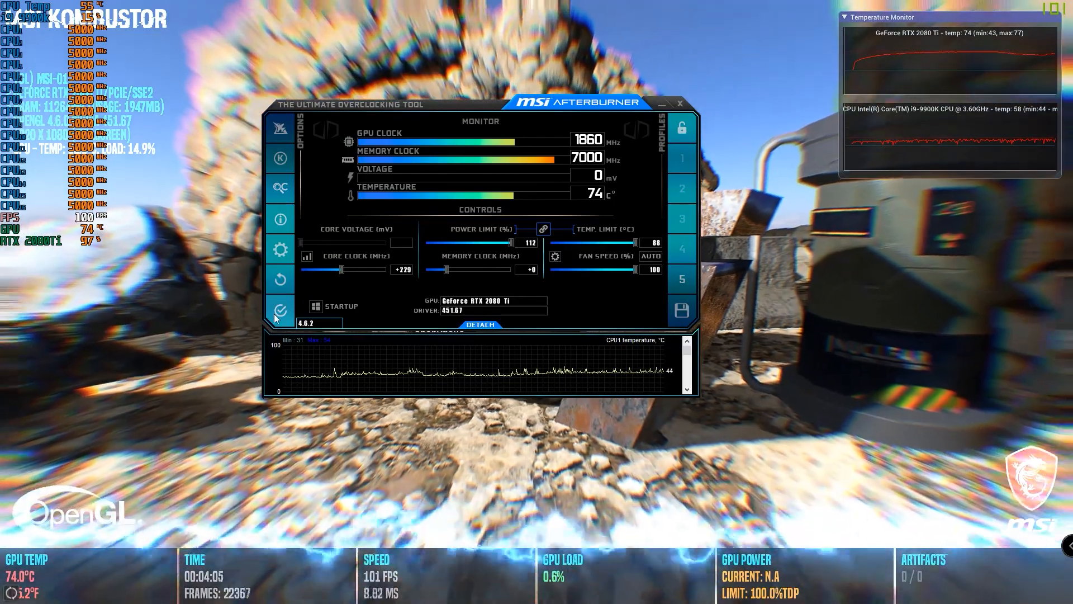
click(274, 314)
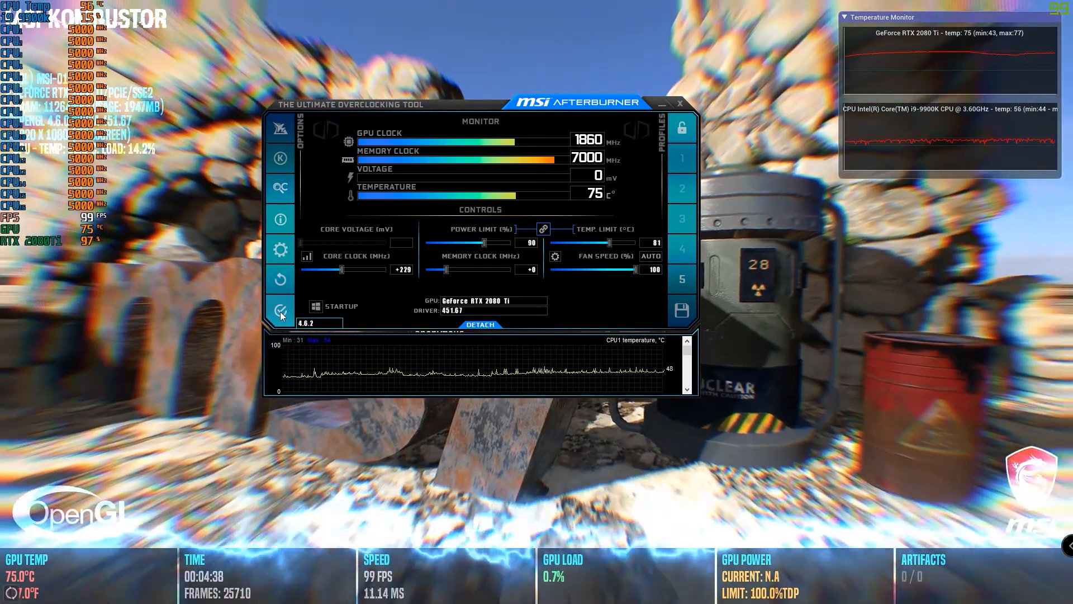
click(280, 311)
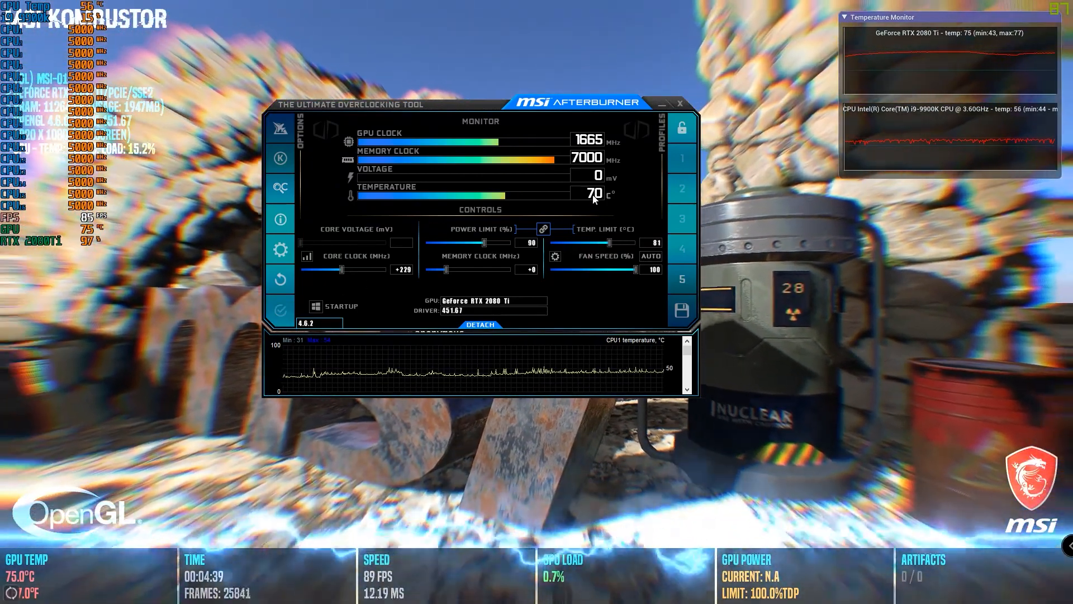